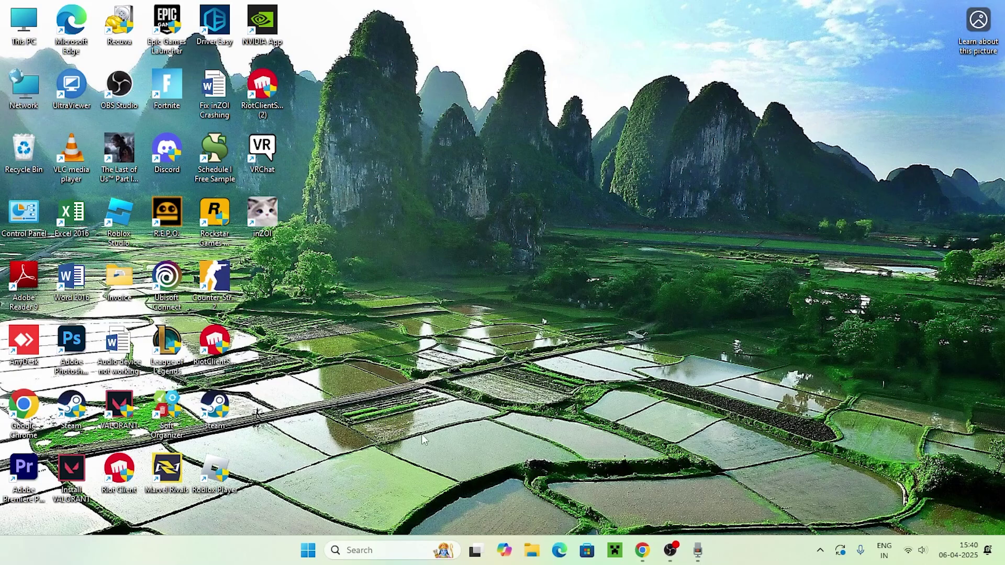
Step: Launch Registry Editor from a Windows Search for 'reg'
click(402, 550)
text(reg)
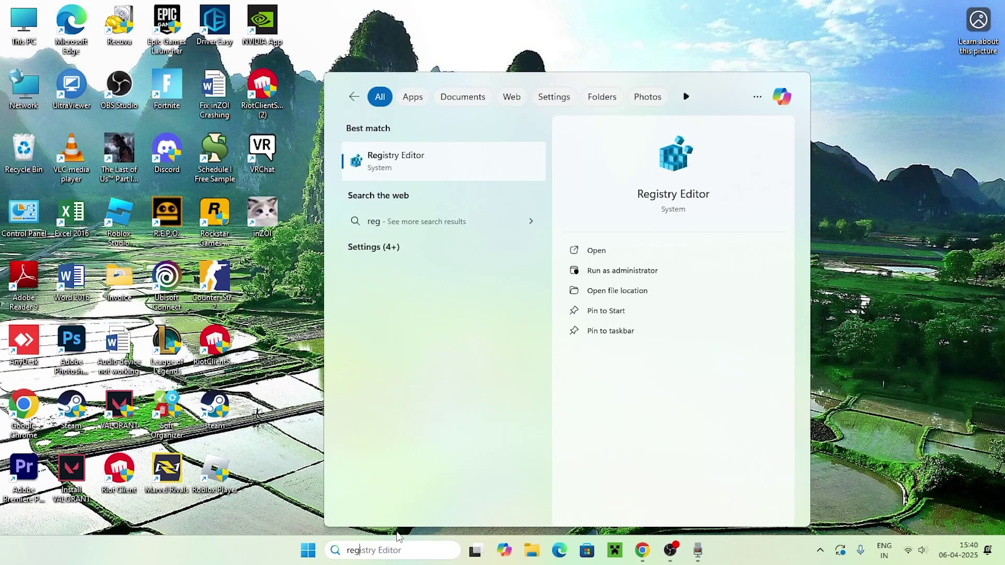
key(Return)
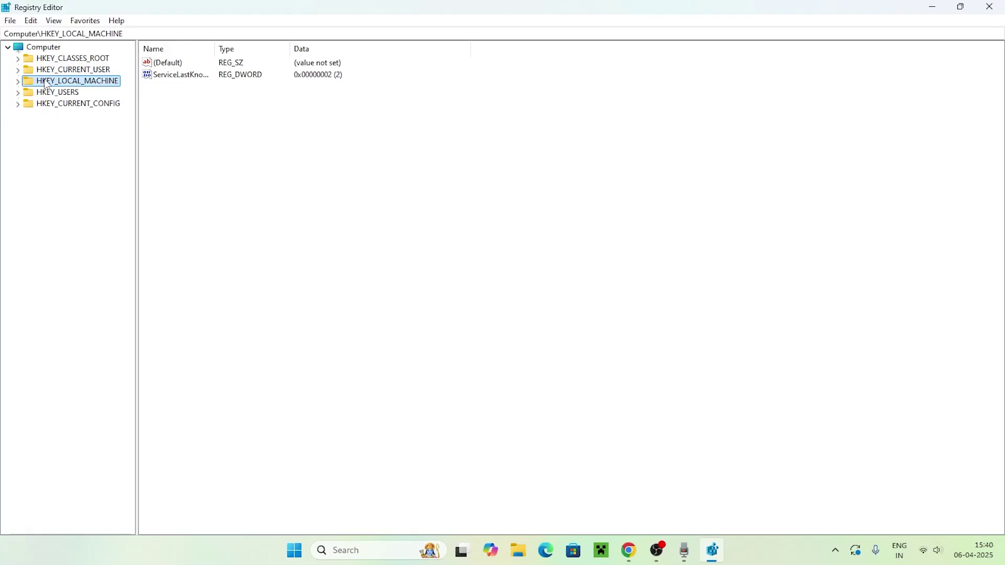
Step: Expand HKEY_LOCAL_MACHINE > SOFTWARE > Microsoft, then expand the Windows NT key
click(18, 81)
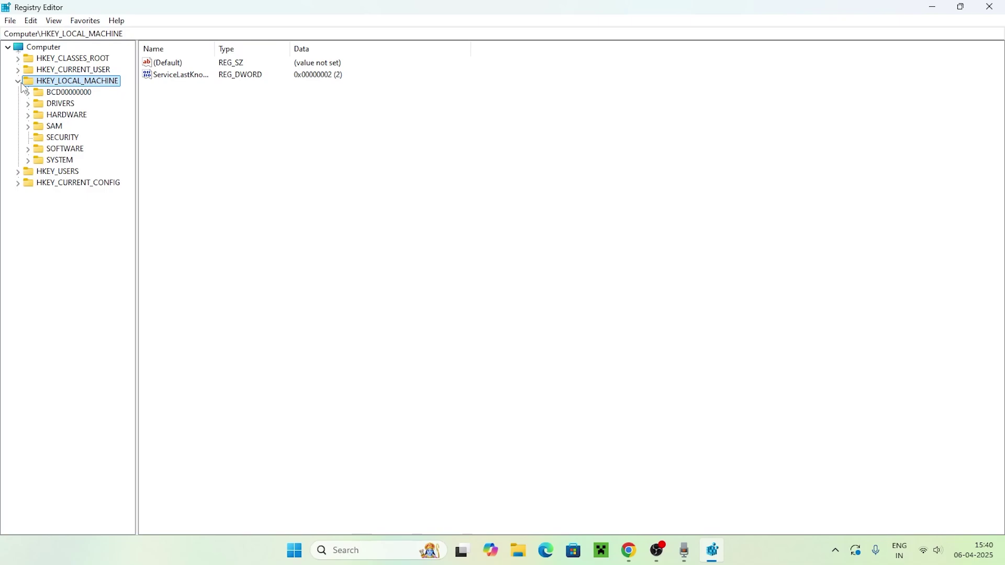
click(28, 149)
scroll(90, 272, right, 1)
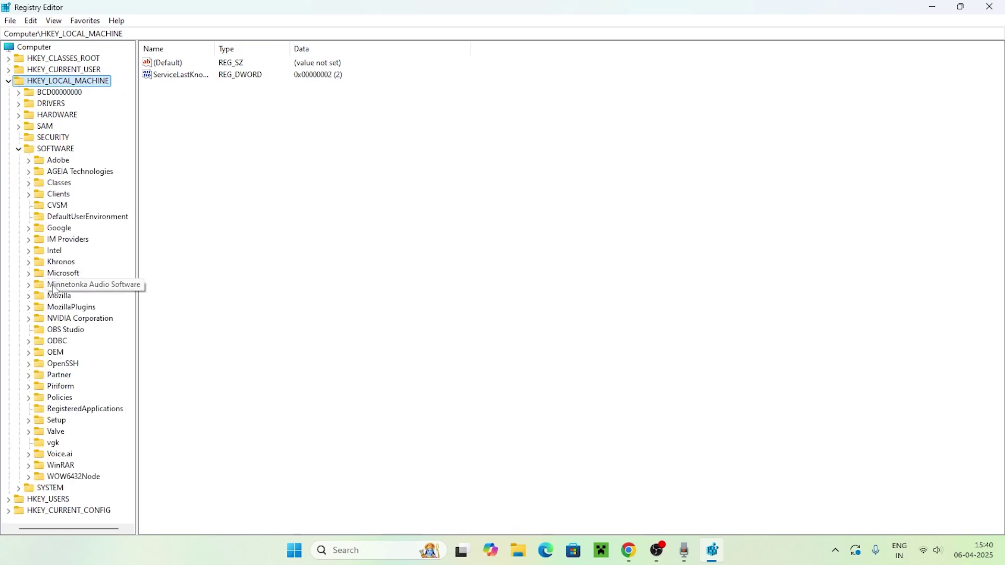
click(28, 274)
scroll(62, 527, right, 2)
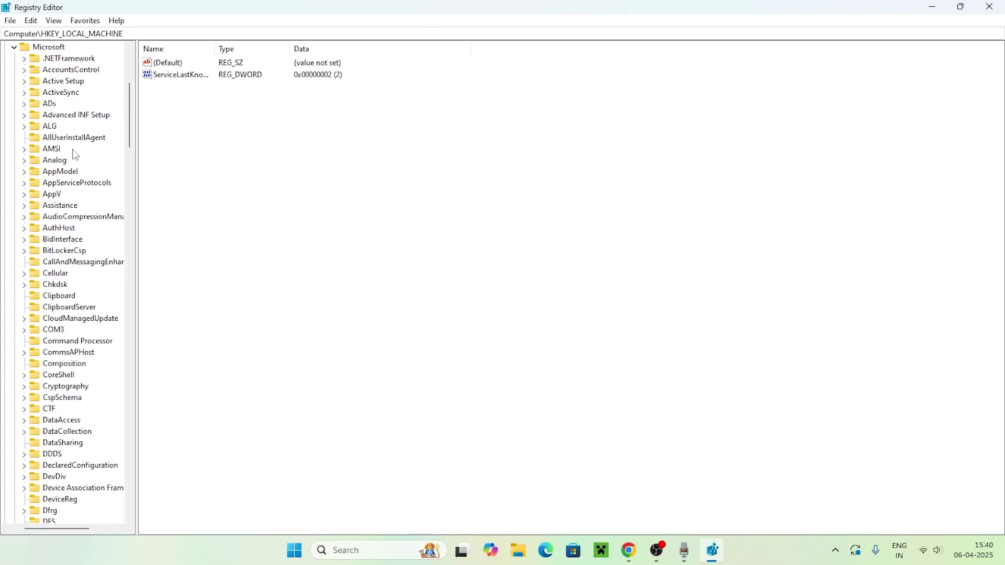
scroll(75, 155, down, 15)
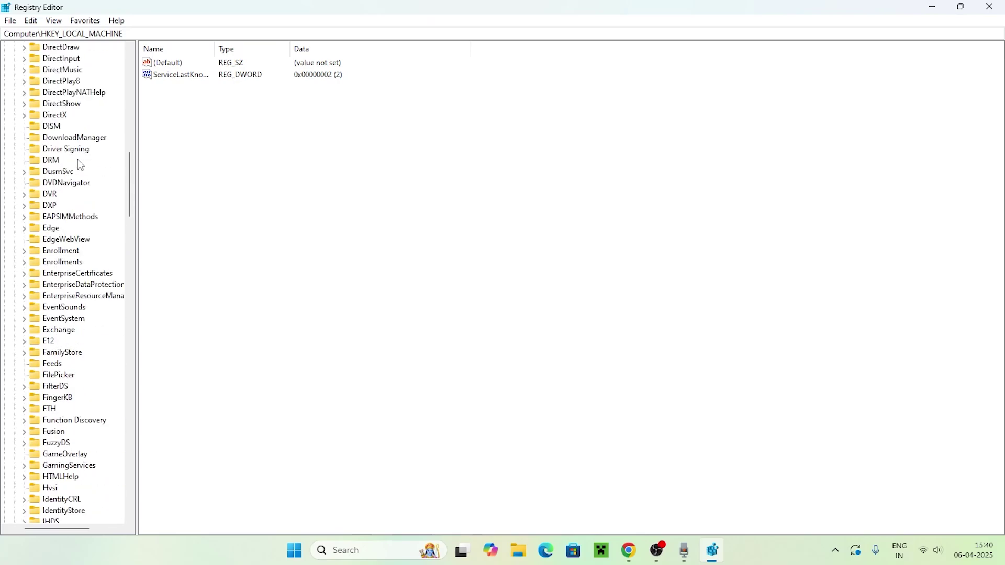
scroll(79, 164, down, 19)
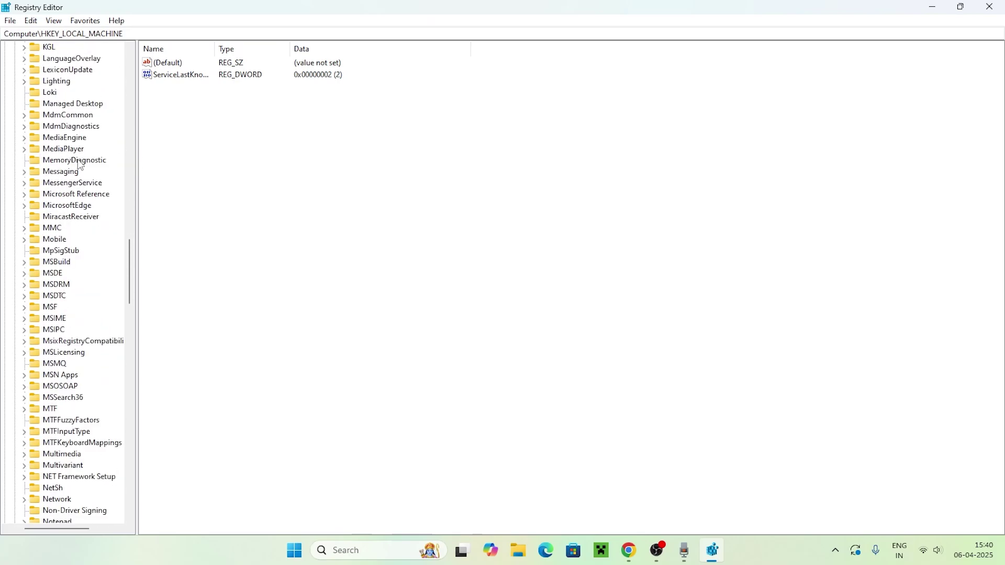
scroll(80, 164, down, 17)
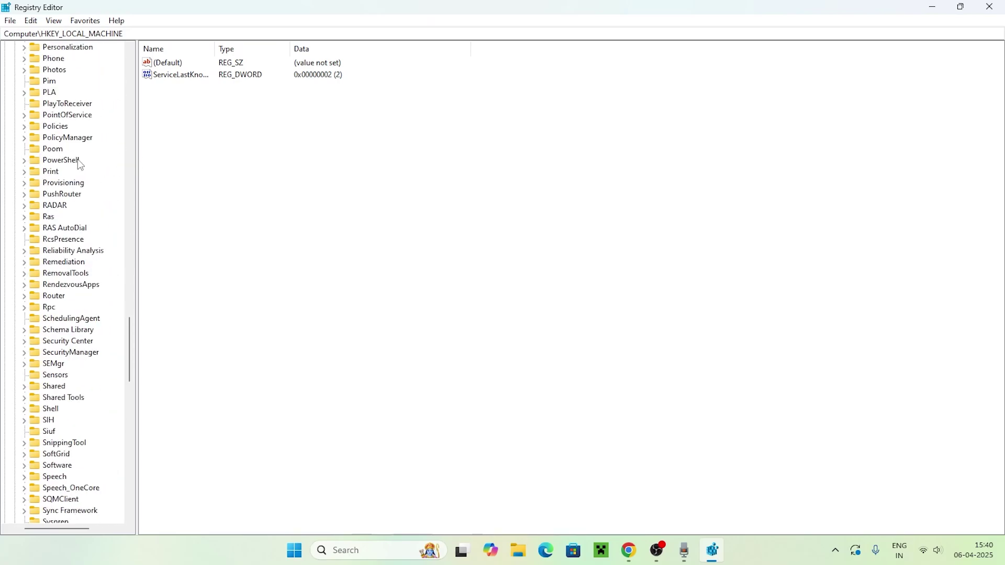
scroll(80, 165, down, 16)
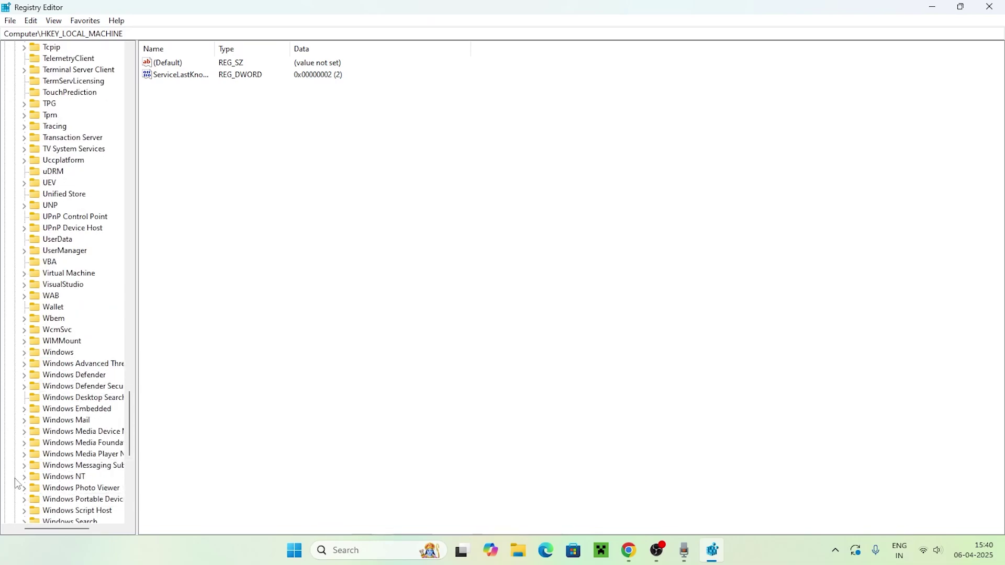
scroll(57, 528, right, 1)
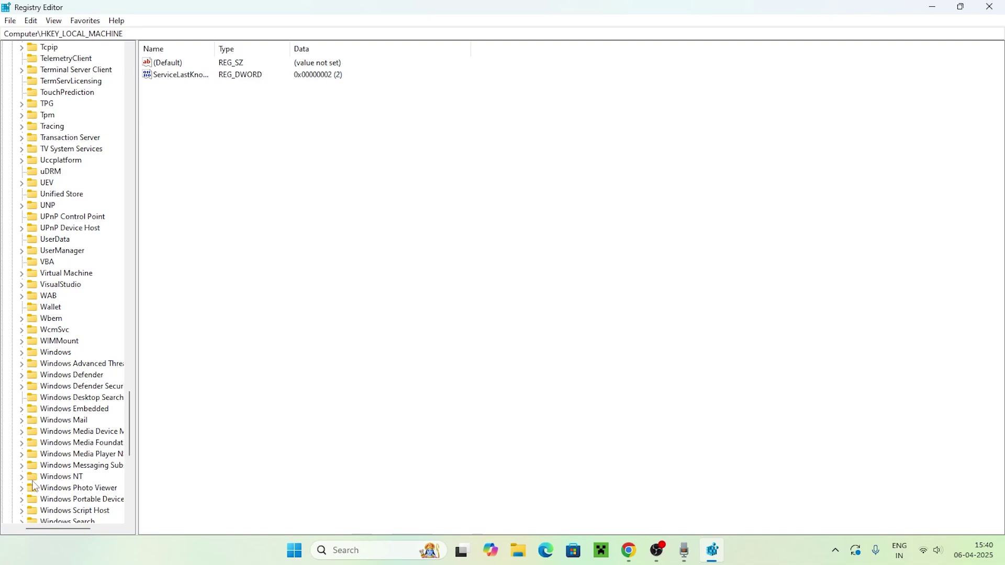
scroll(7, 313, down, 6)
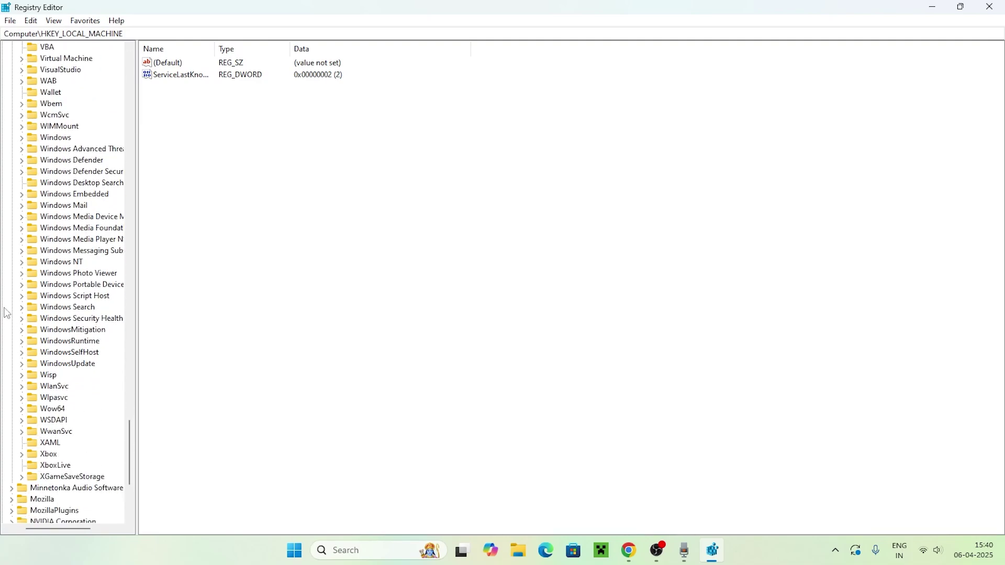
click(21, 263)
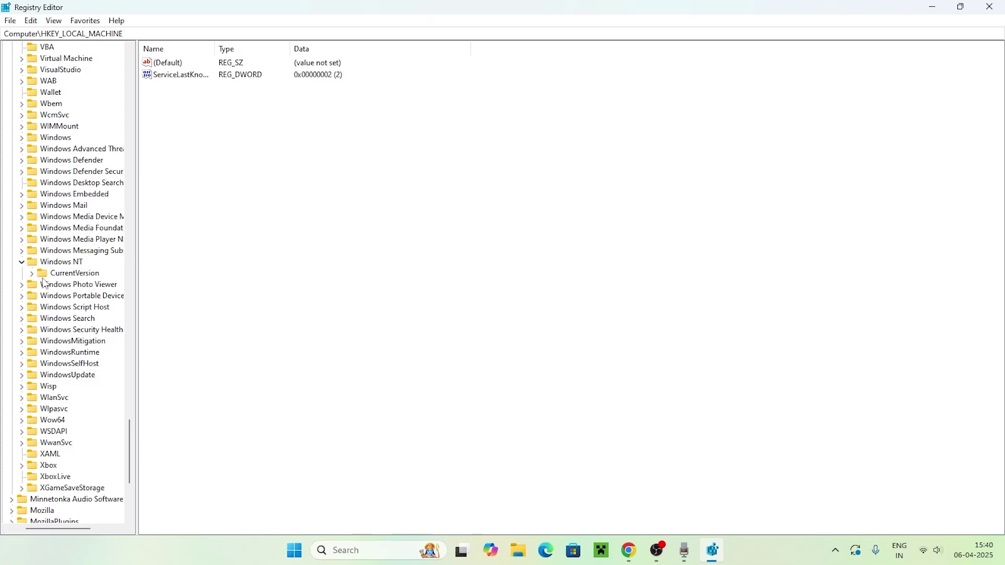
Step: Expand CurrentVersion and Multimedia, then select SystemProfile to list its values
click(33, 275)
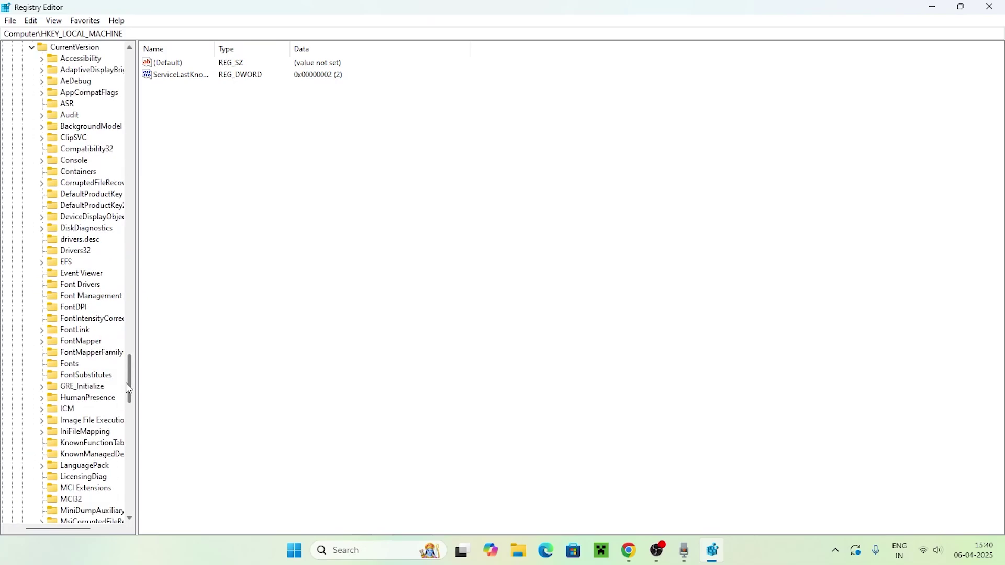
drag(129, 389, 134, 368)
scroll(131, 377, down, 4)
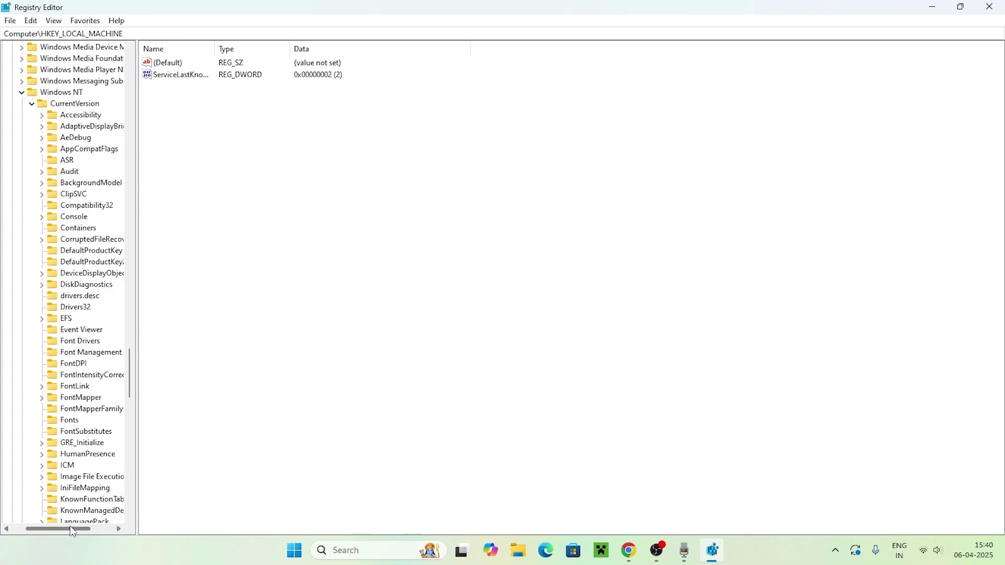
mouse_move(73, 532)
mouse_down()
mouse_move(40, 529)
mouse_move(79, 529)
mouse_up()
scroll(93, 213, down, 11)
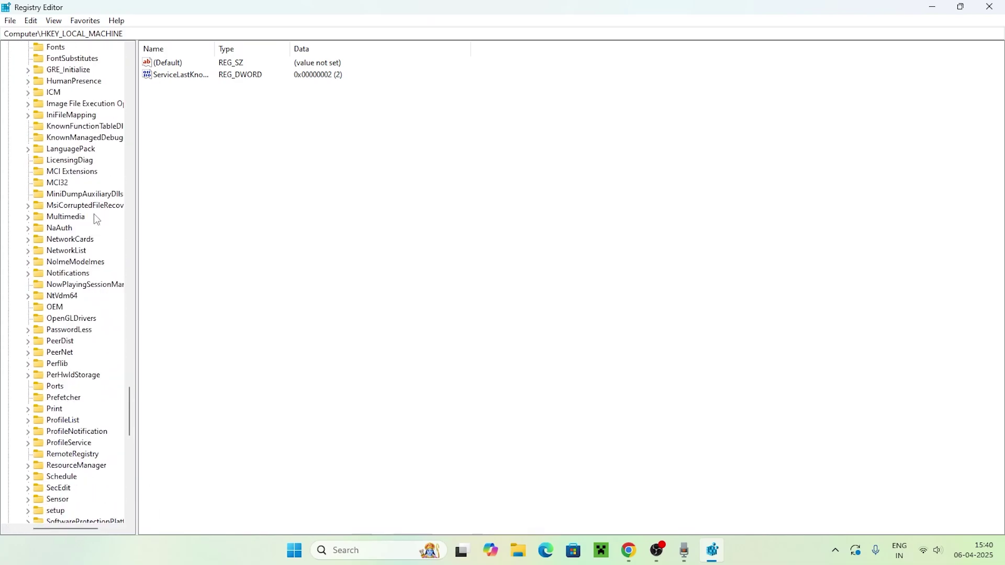
scroll(94, 215, down, 13)
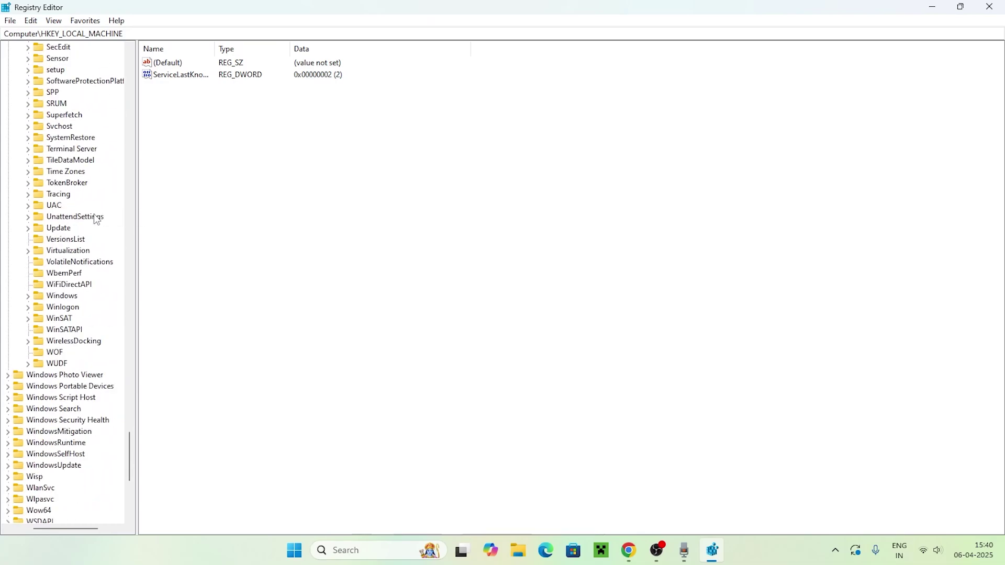
scroll(95, 215, up, 13)
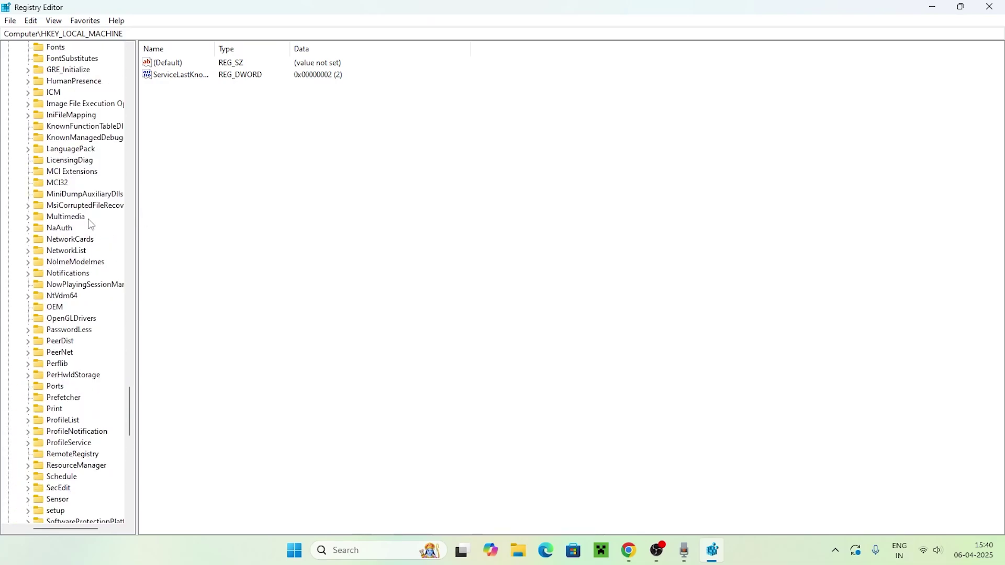
click(28, 217)
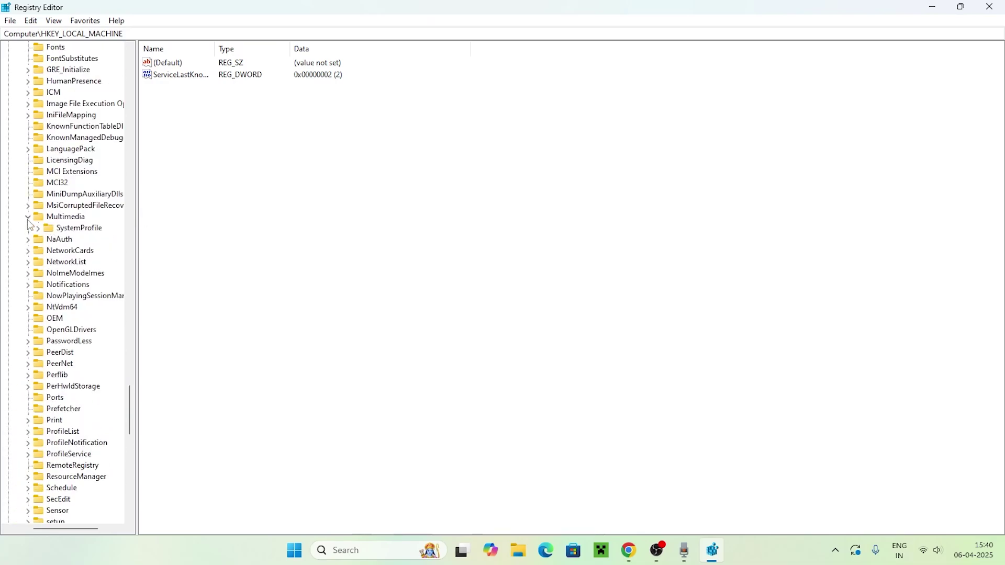
click(77, 229)
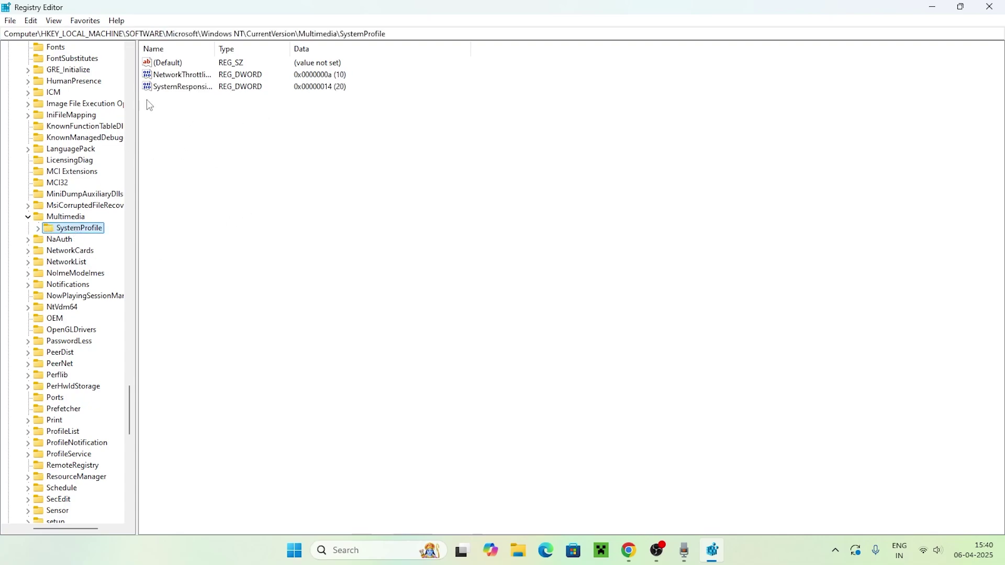
Step: Check NetworkThrottlingIndex is 0x0000000a (10) without changing it, then close Registry Editor
click(170, 79)
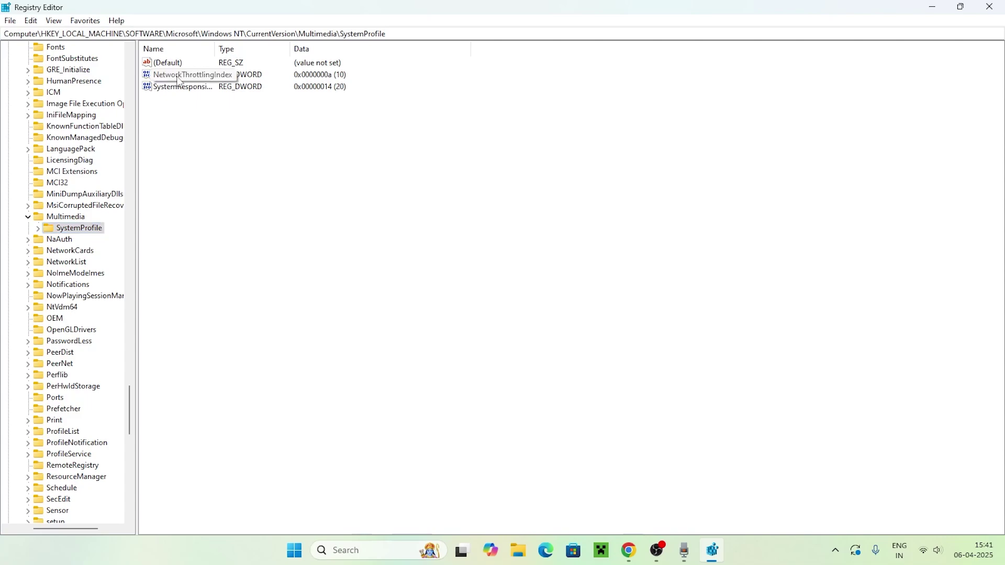
right_click(182, 81)
key(Escape)
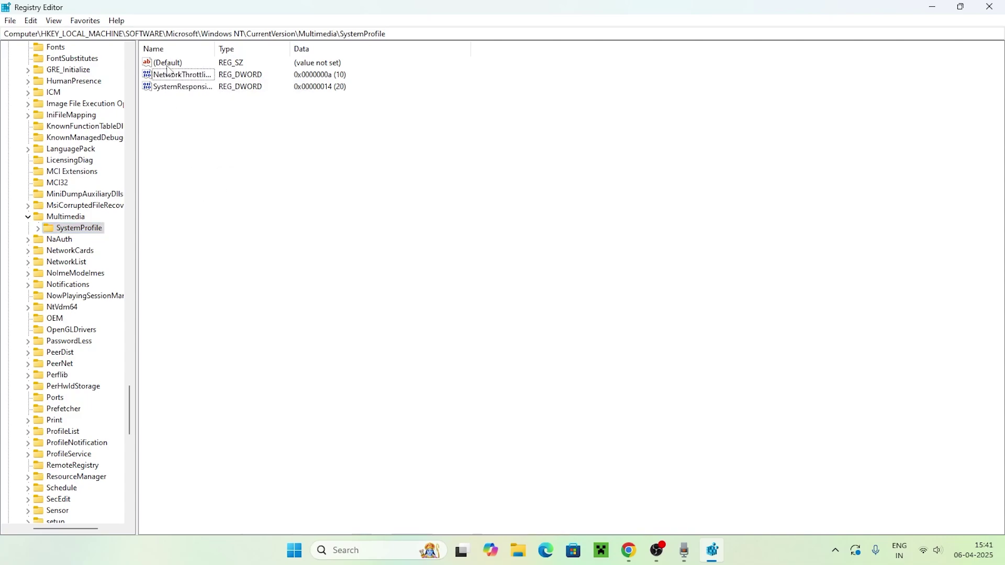
double_click(196, 81)
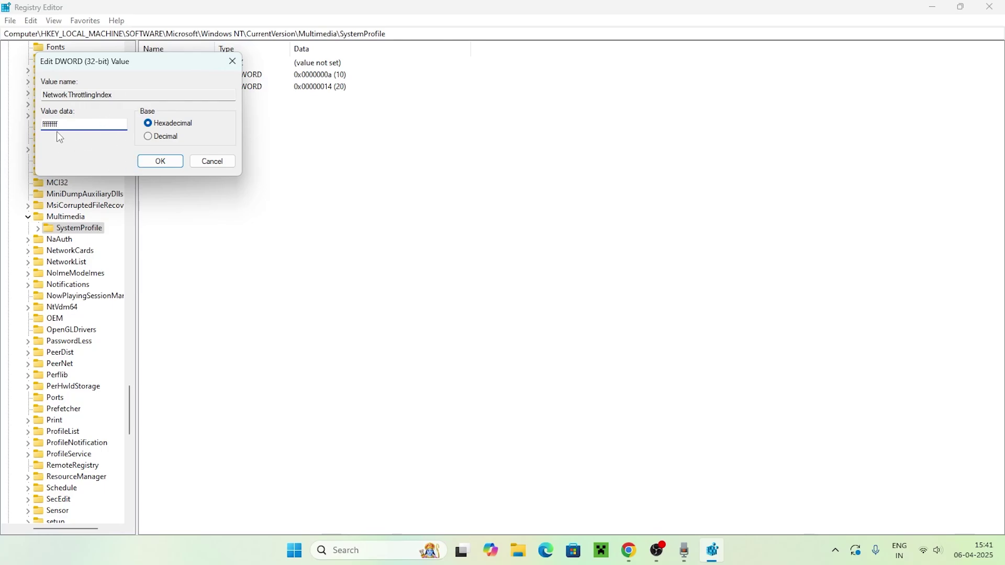
click(214, 170)
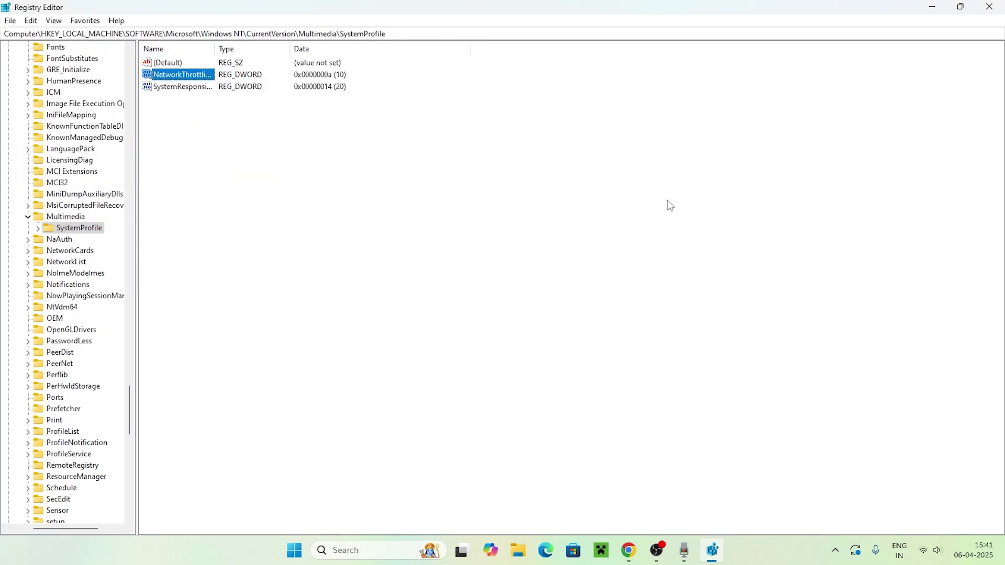
double_click(202, 80)
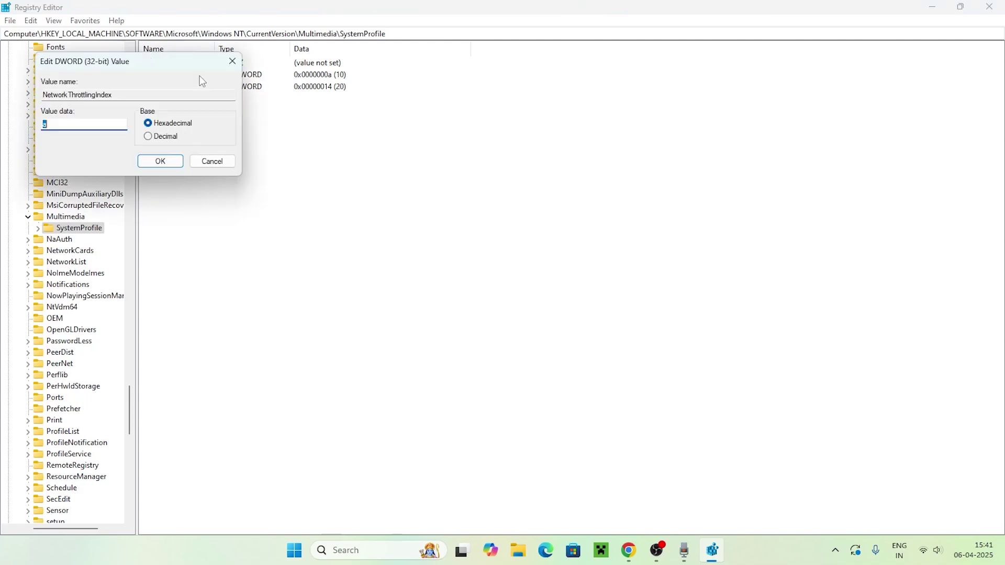
click(231, 61)
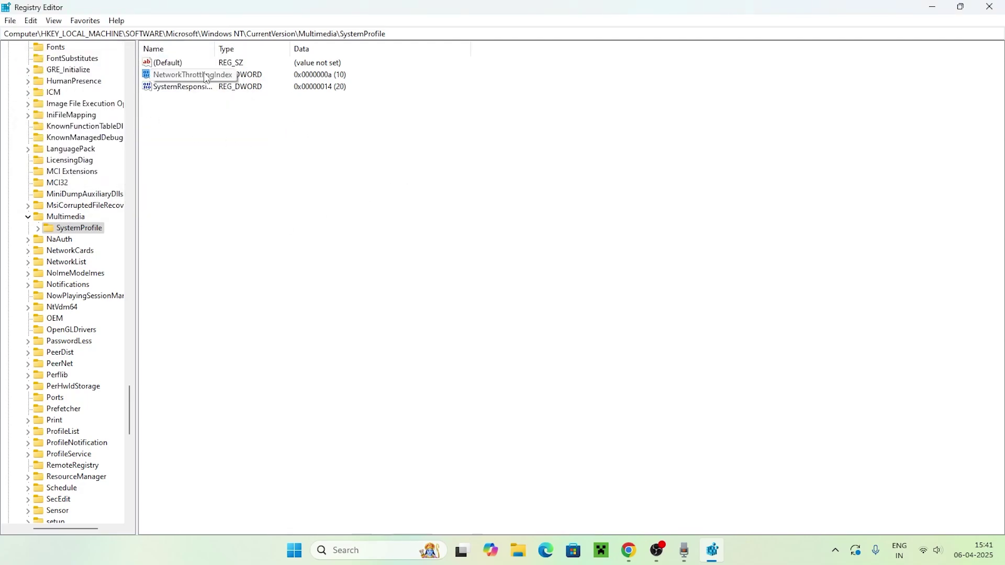
click(990, 7)
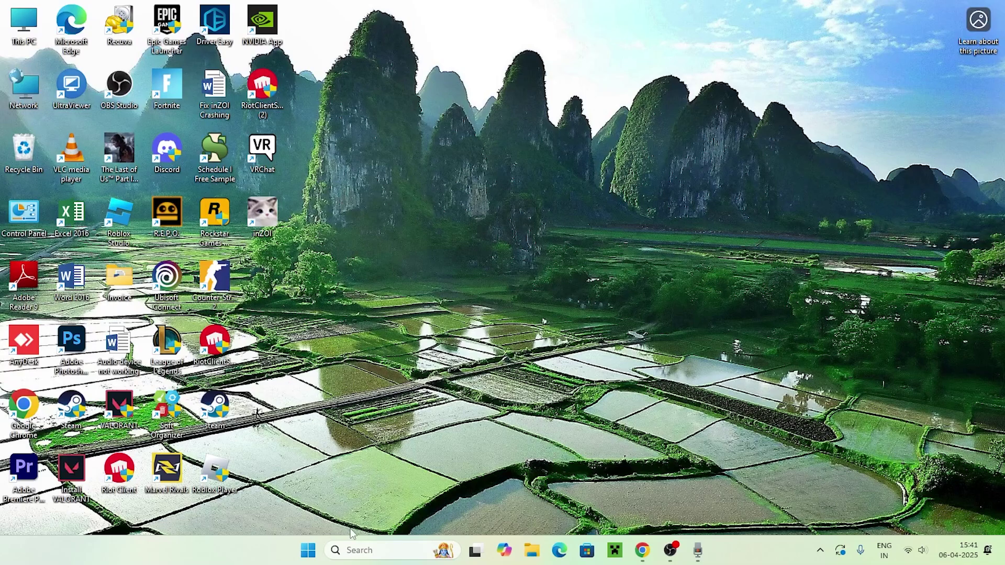
Step: Open the Services console from a Windows Search for 'serv'
click(354, 554)
text(serv)
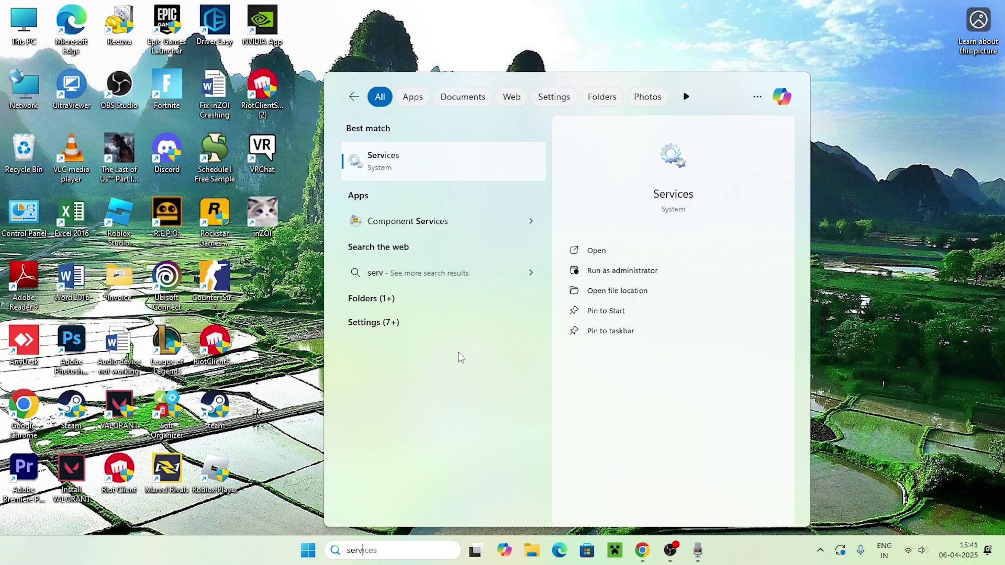
click(384, 157)
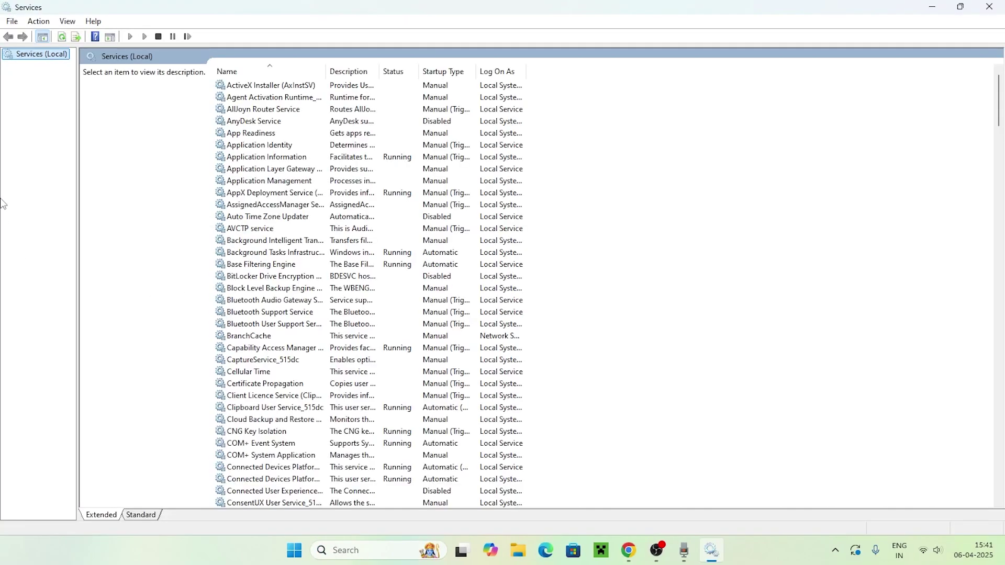
Step: Keep WLAN AutoConfig's startup type at Automatic and confirm its properties
scroll(404, 212, down, 1)
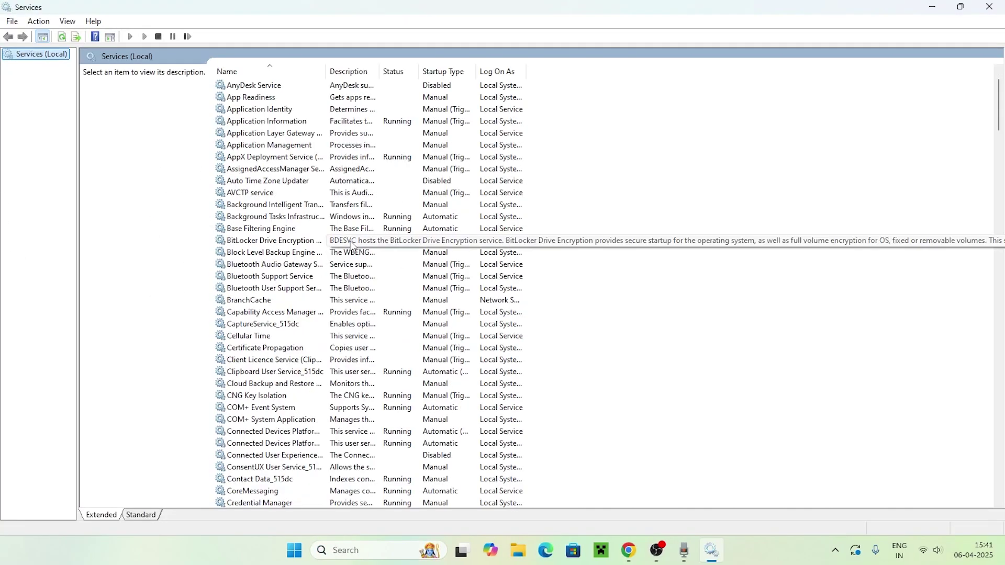
scroll(351, 244, down, 20)
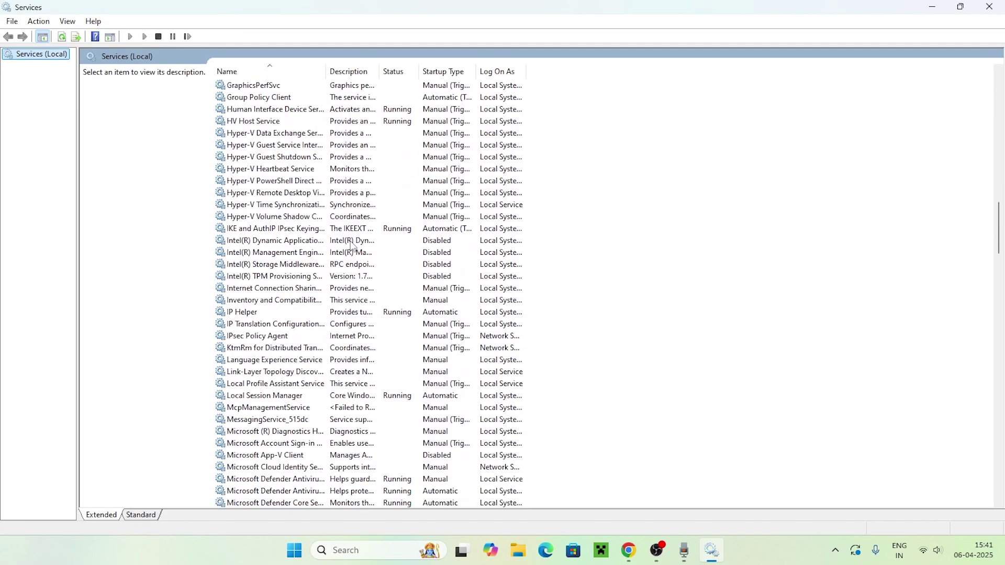
scroll(353, 245, down, 20)
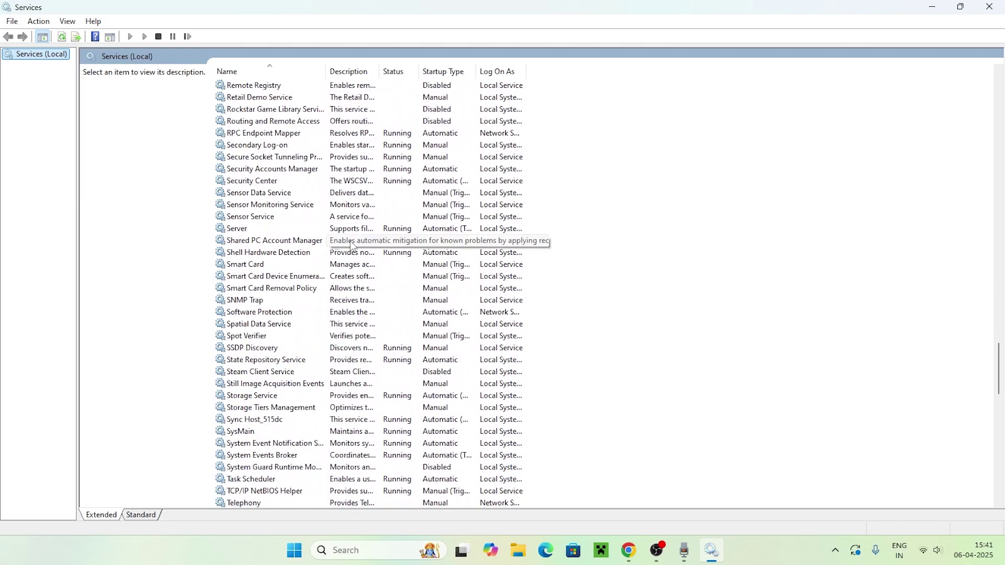
scroll(352, 244, down, 10)
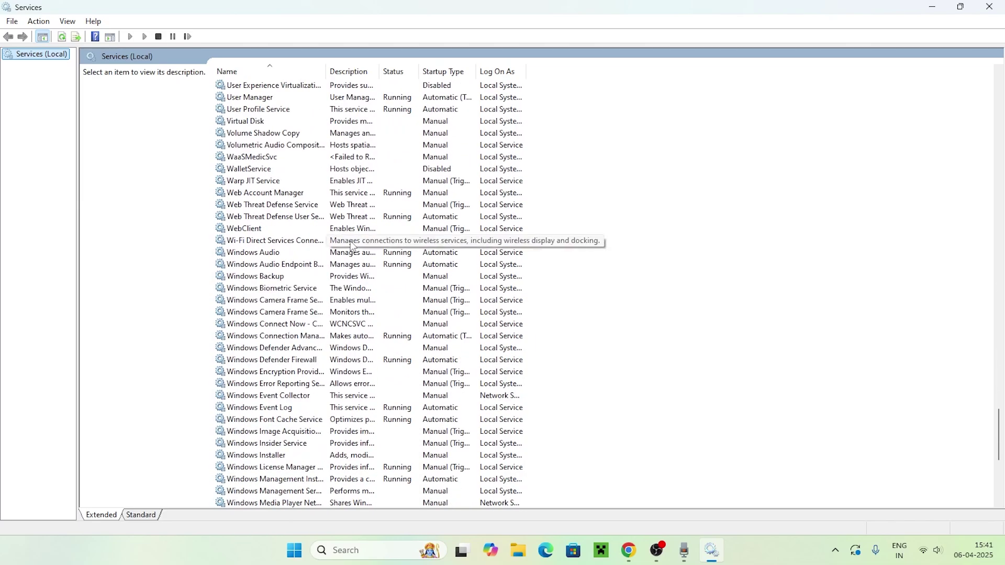
scroll(352, 245, down, 1)
scroll(351, 244, down, 2)
scroll(351, 245, down, 4)
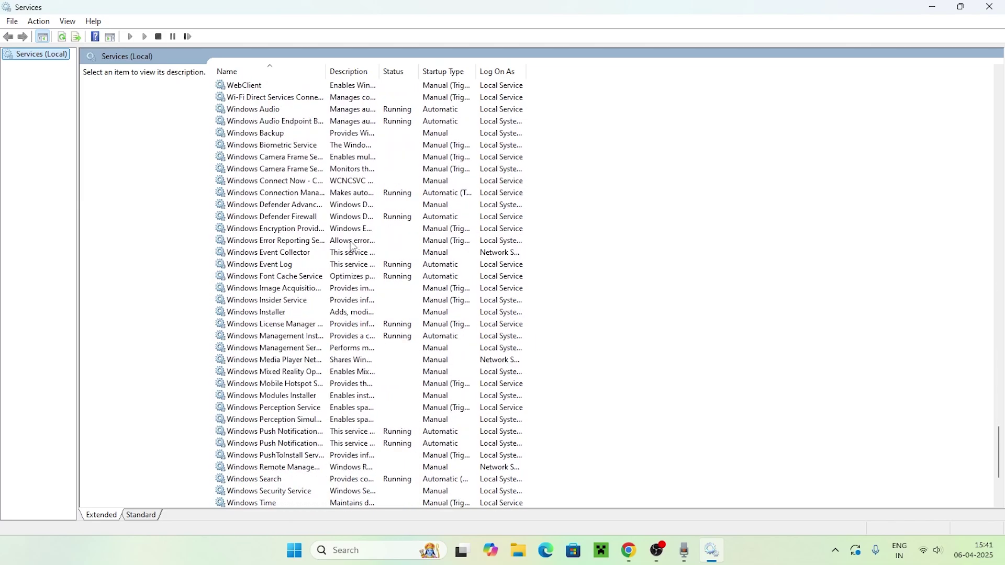
scroll(351, 245, down, 2)
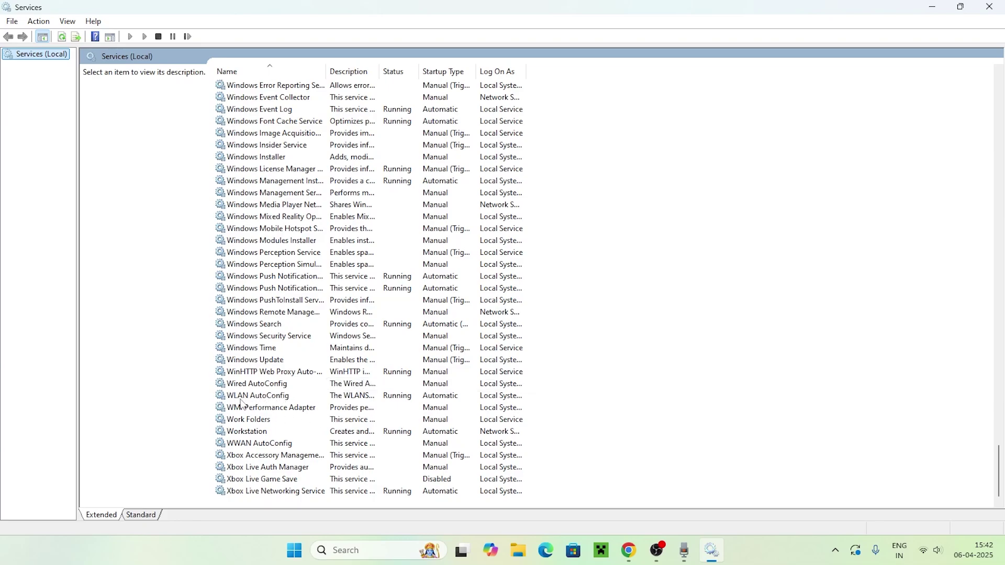
click(277, 400)
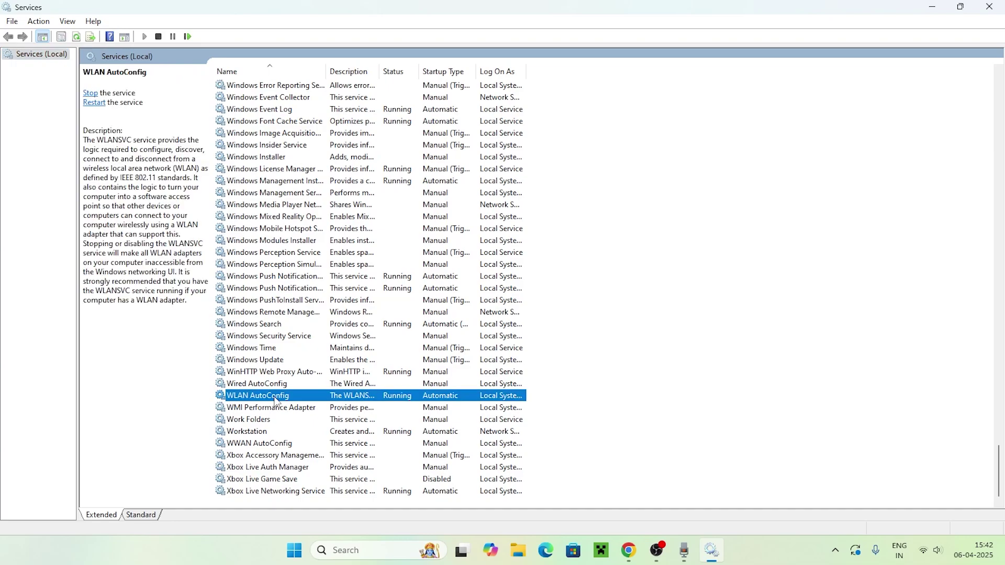
right_click(277, 399)
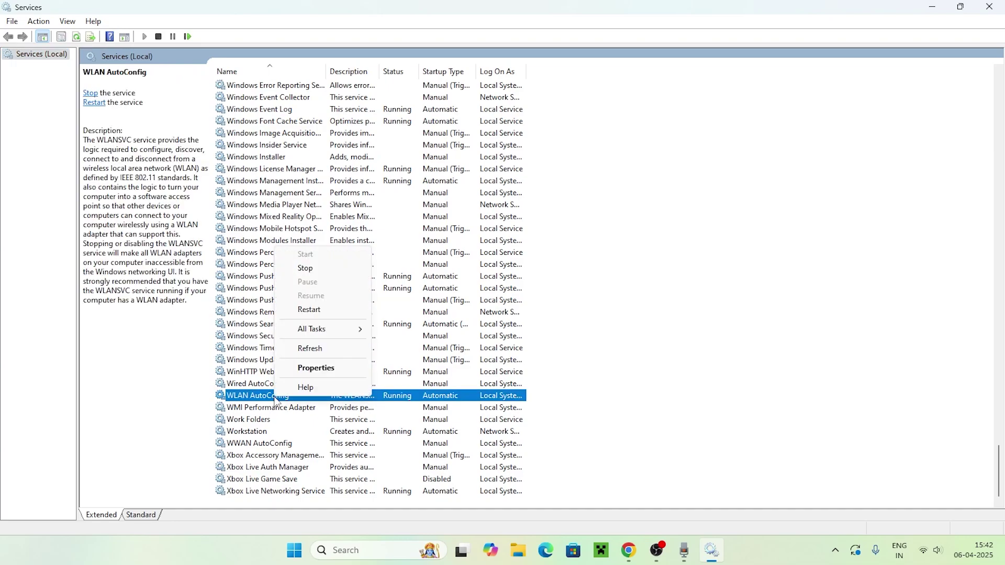
click(318, 368)
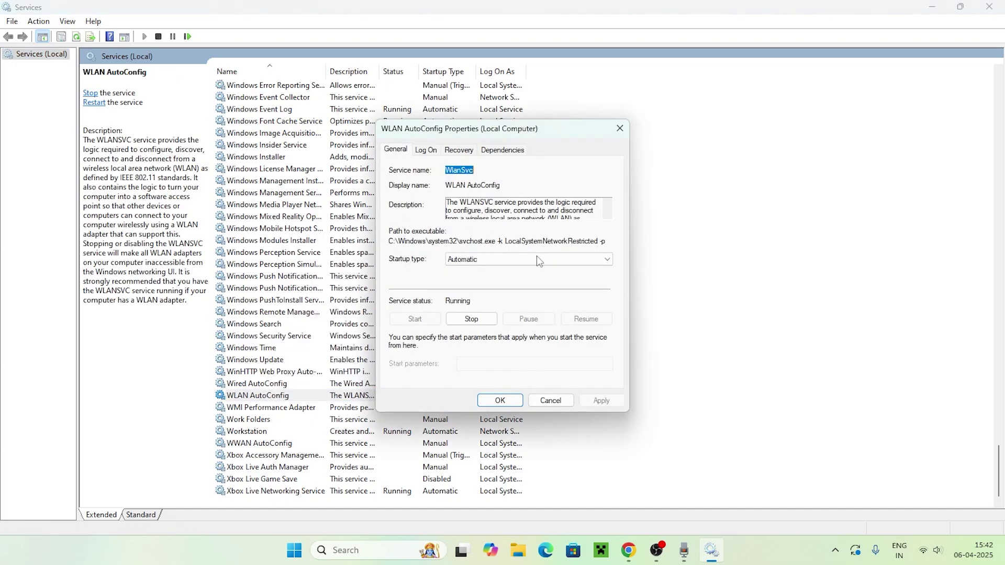
click(477, 260)
click(478, 260)
click(513, 400)
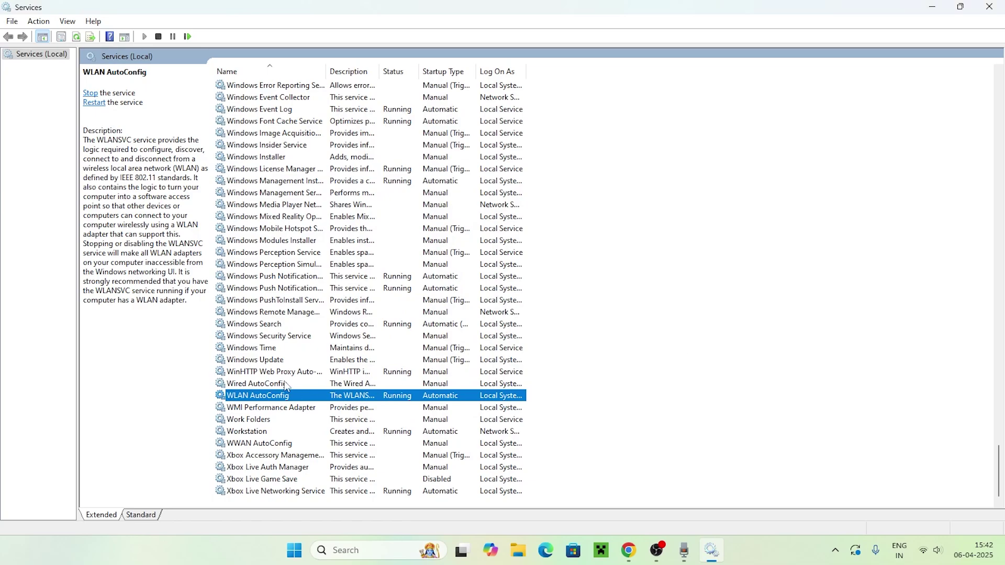
scroll(294, 328, up, 1)
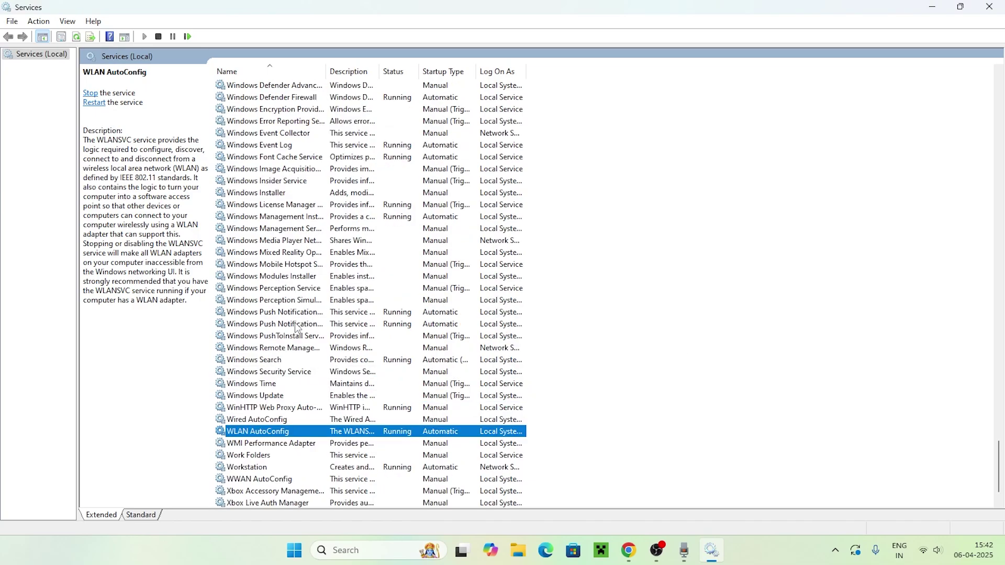
scroll(294, 328, down, 1)
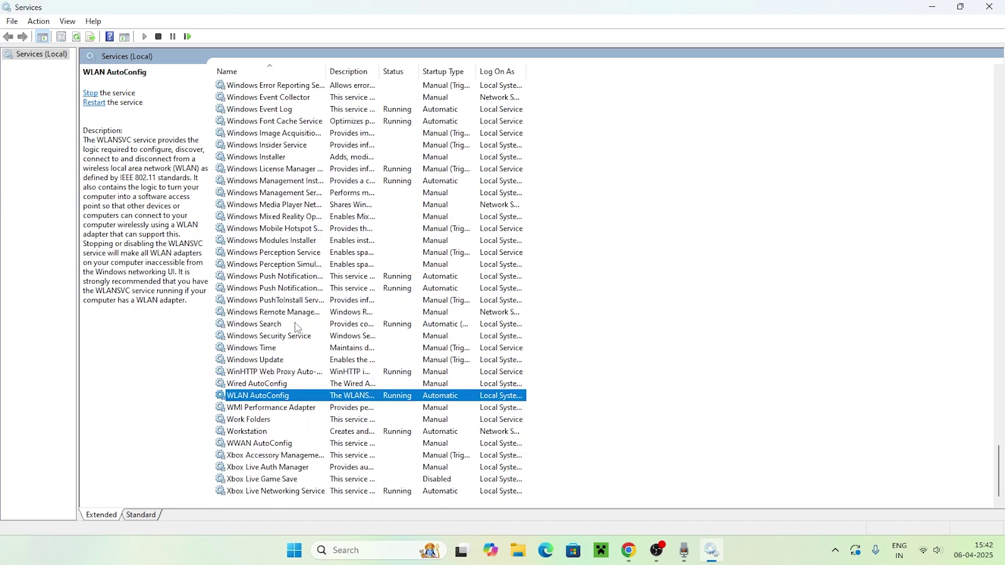
Step: Set WWAN AutoConfig to Automatic startup, start the service, and close Services
click(281, 448)
right_click(292, 446)
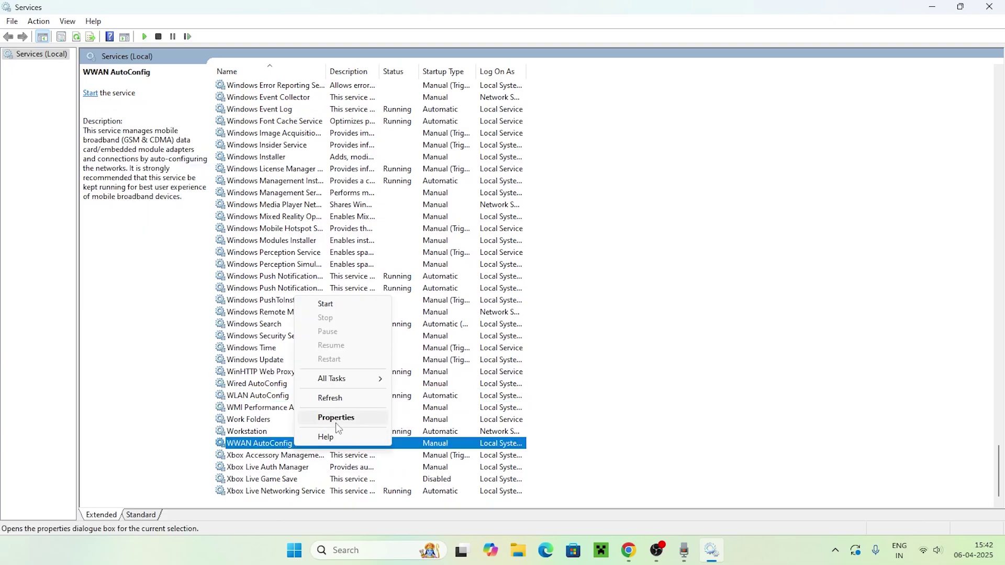
click(338, 417)
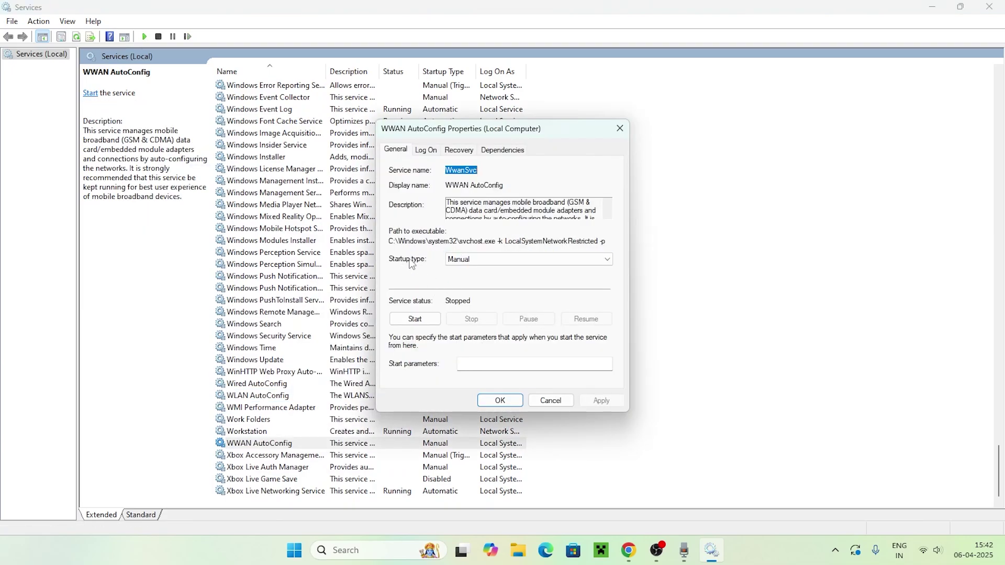
click(485, 262)
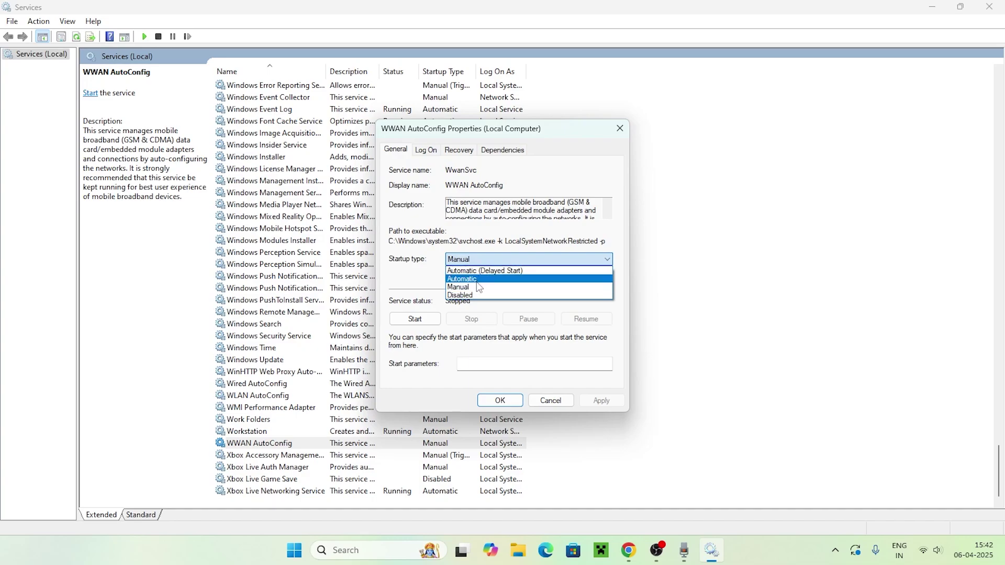
click(478, 278)
click(603, 400)
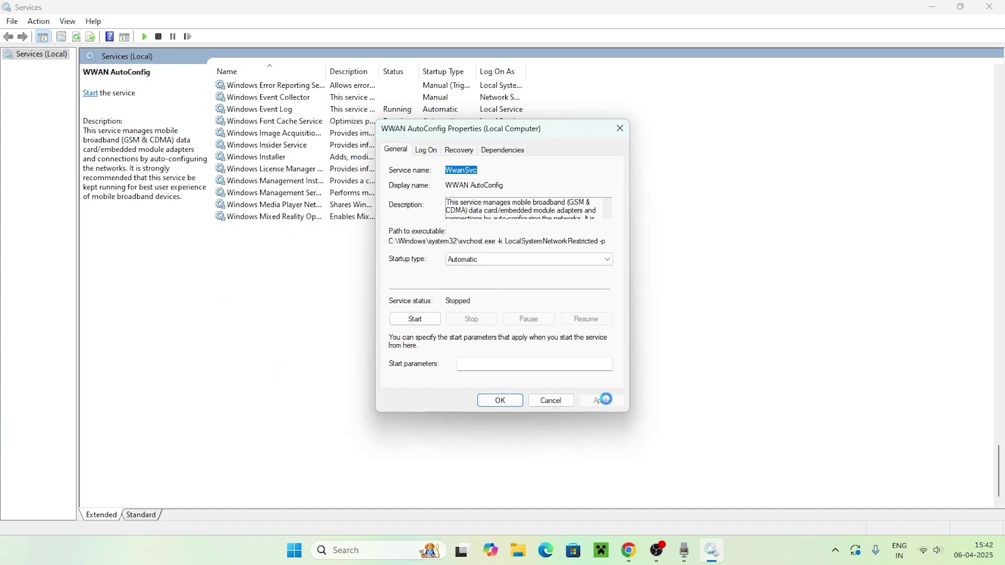
click(426, 318)
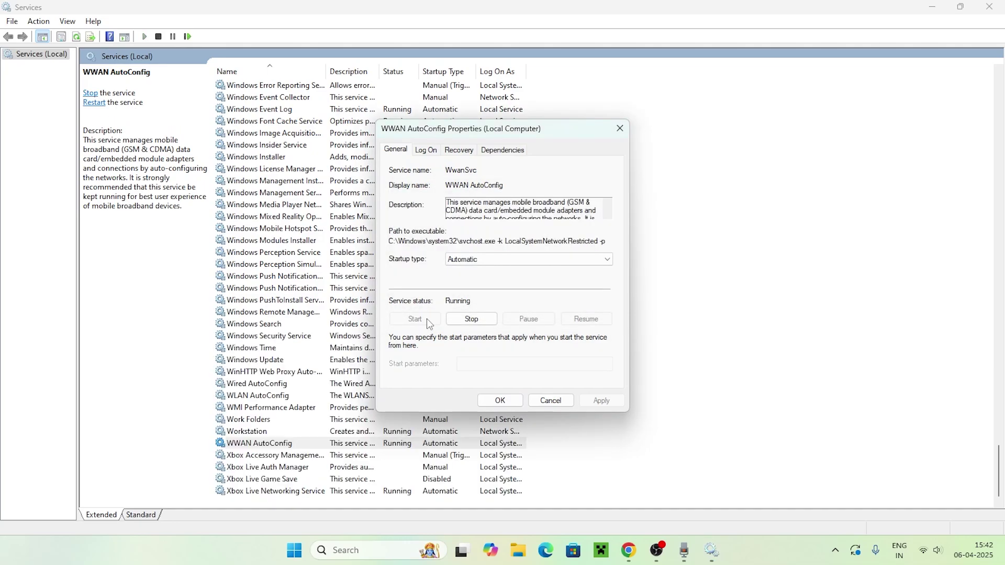
click(497, 403)
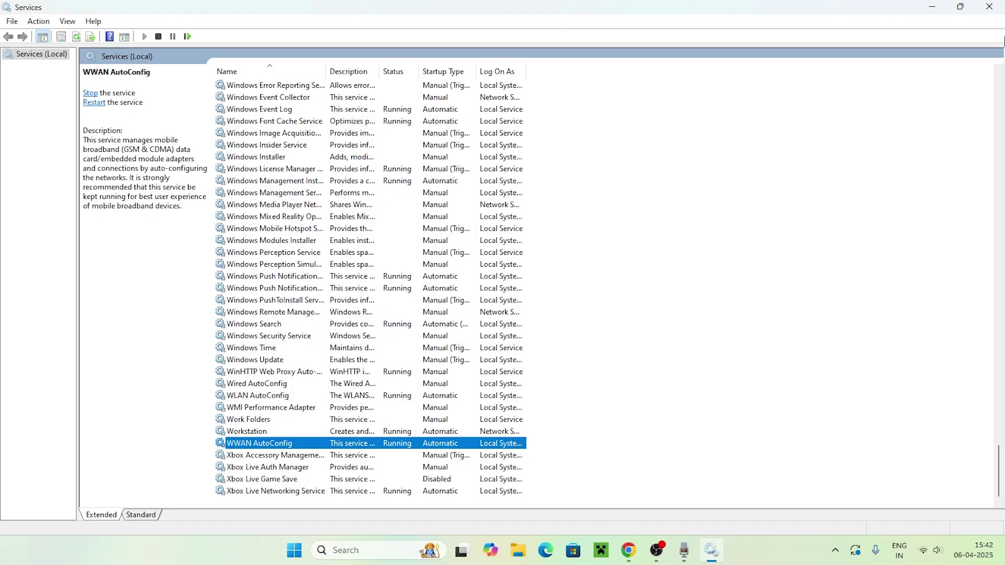
click(989, 6)
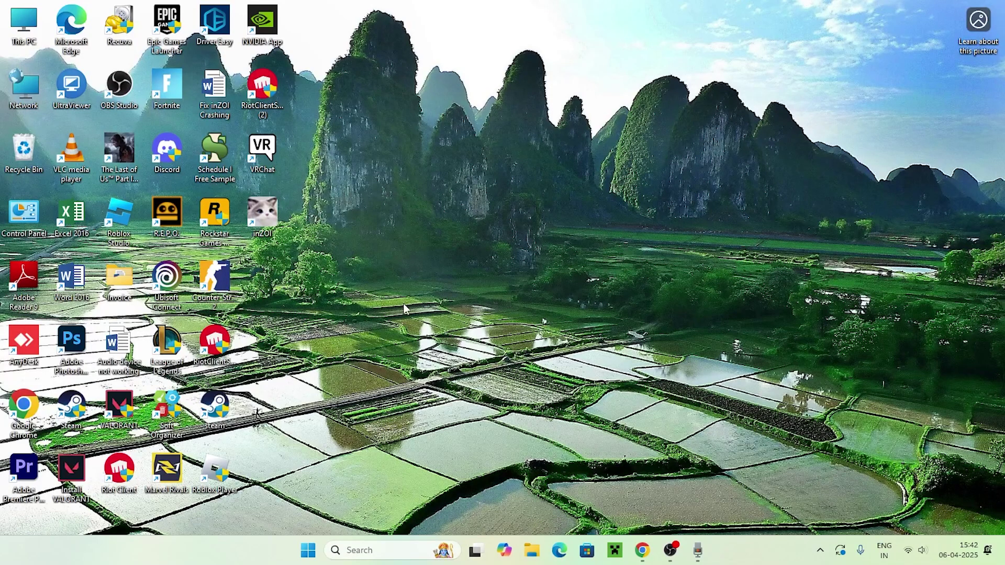
Step: Launch Command Prompt as administrator from a search for 'cmd'
click(361, 550)
text(cmd)
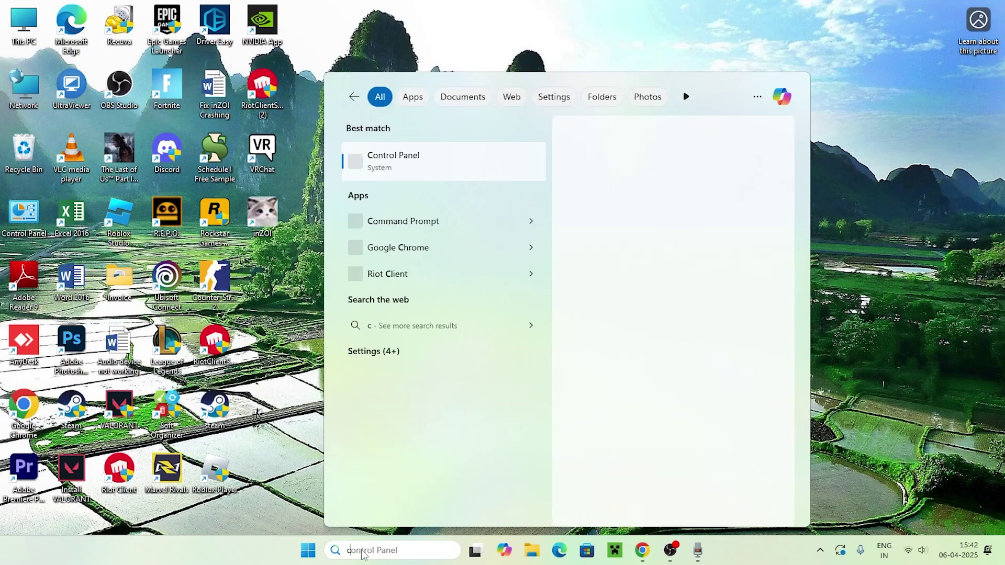
click(605, 272)
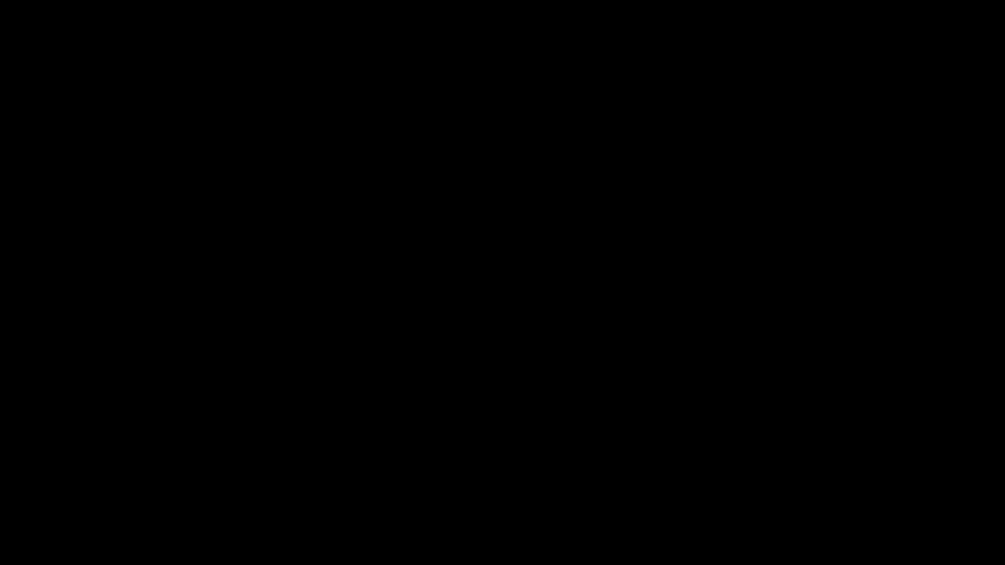
Step: Run netsh winsock reset followed by the TCP/IP stack reset
text(n)
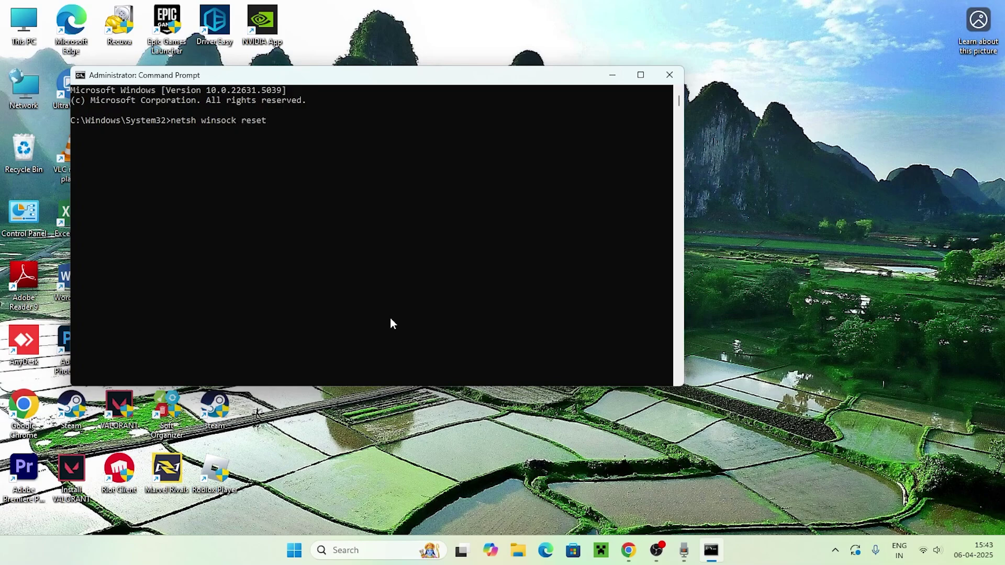
text(etsh winsock reset)
key(Return)
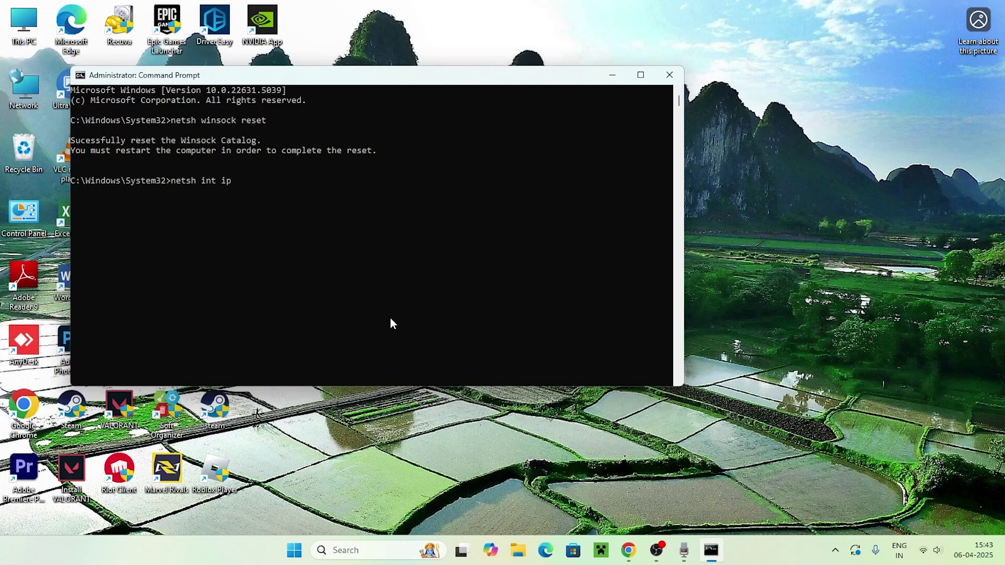
key(Return)
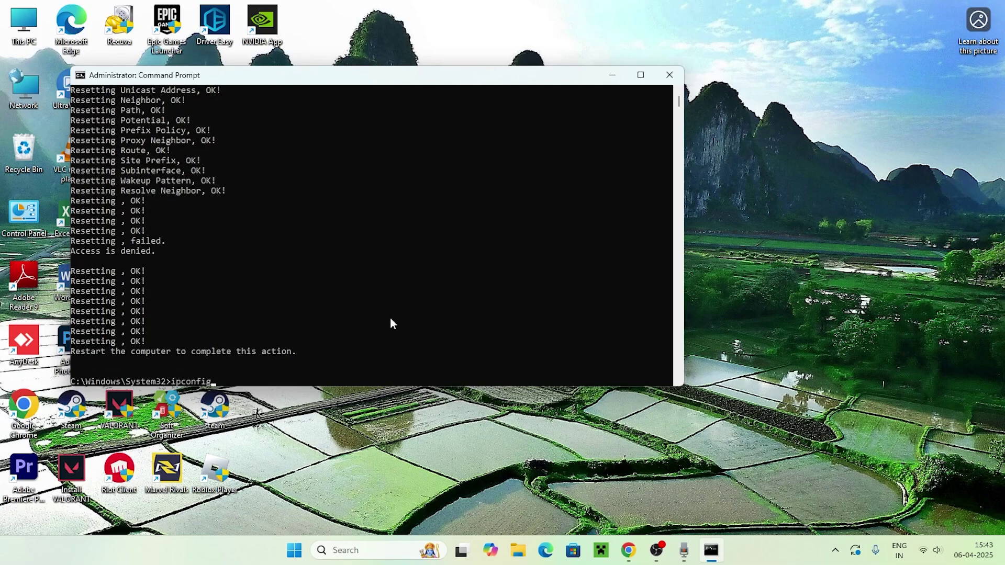
Step: Run ipconfig /release, /renew and /flushdns, then close Command Prompt
text(ipconfig /release)
key(Return)
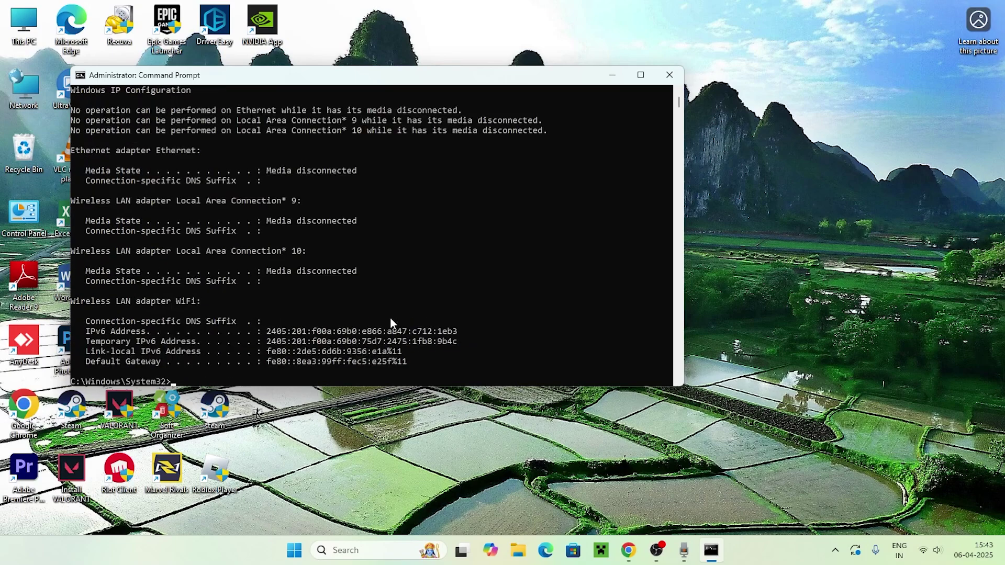
text(ipconfig /renew)
key(Return)
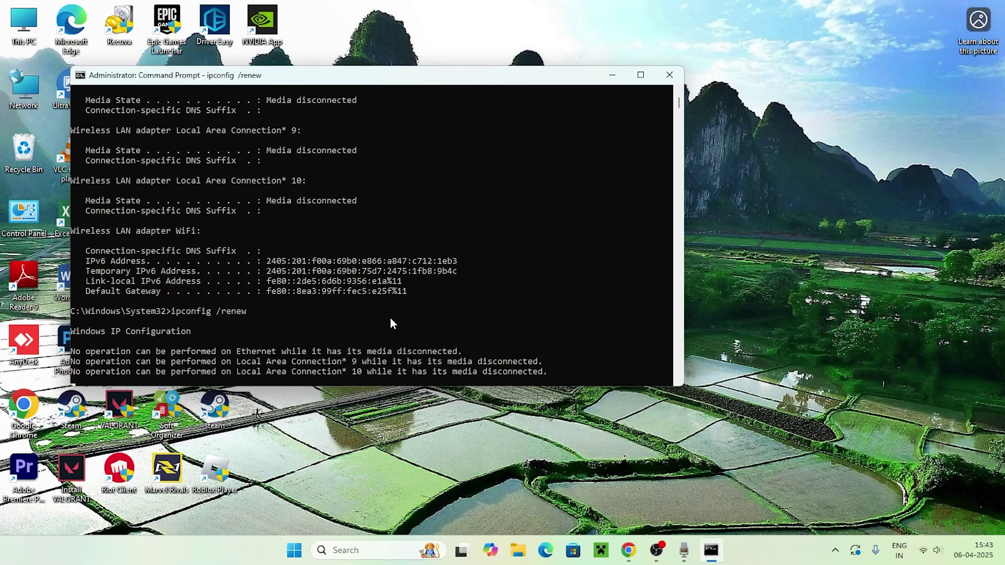
text(ipconfig)
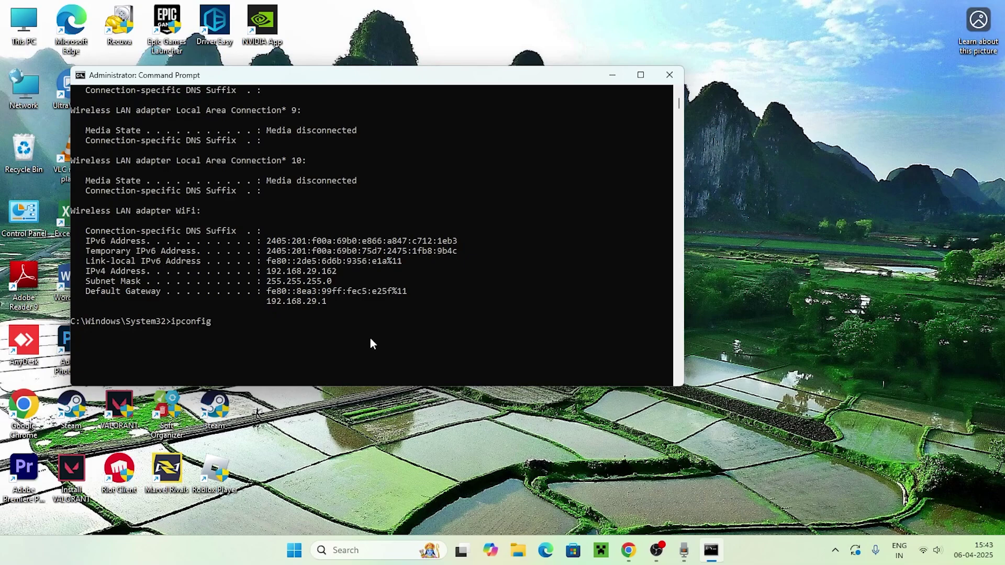
text( /flushdns)
key(Return)
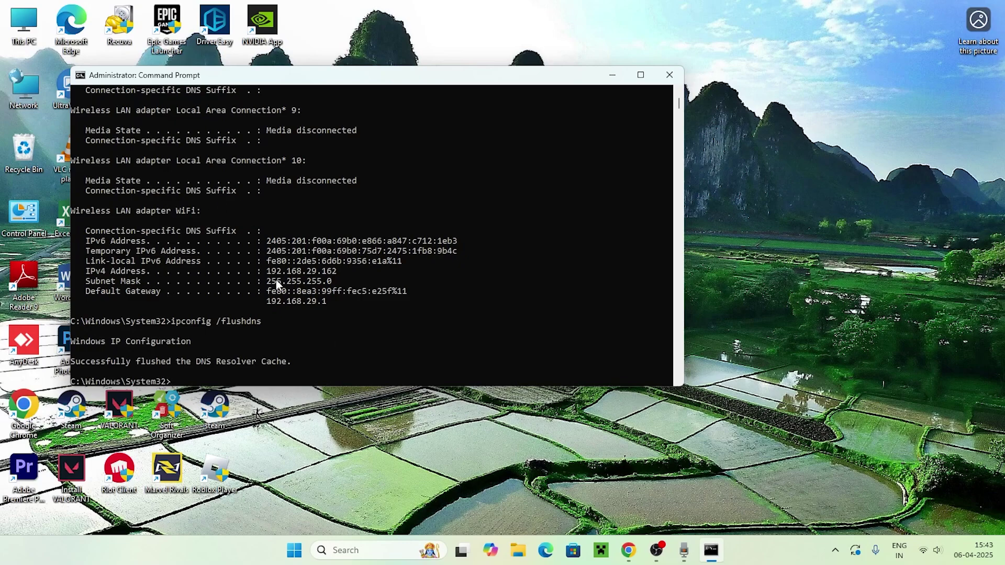
click(665, 80)
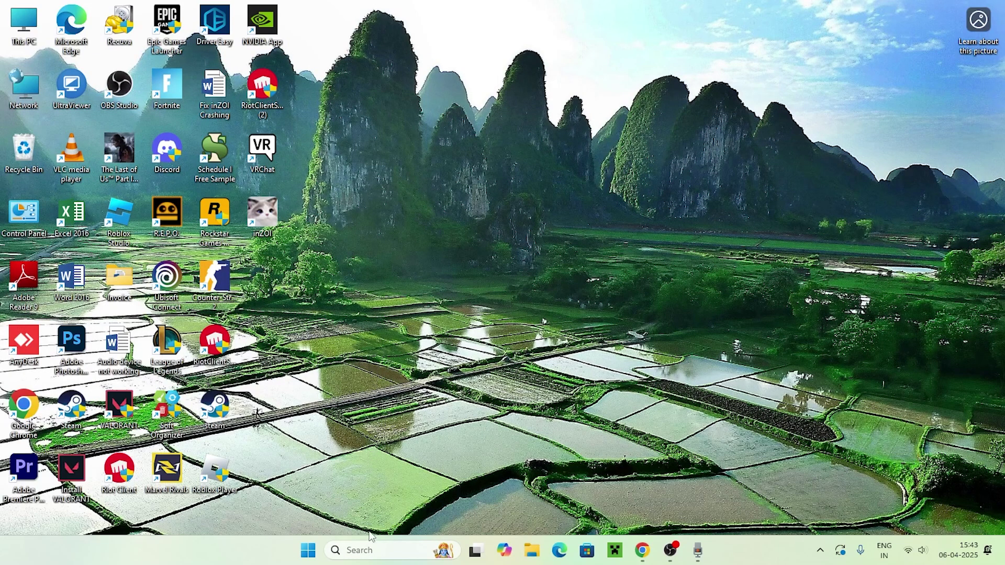
Step: Open Control Panel's network adapter list via Network and Sharing Centre
click(369, 549)
text(control)
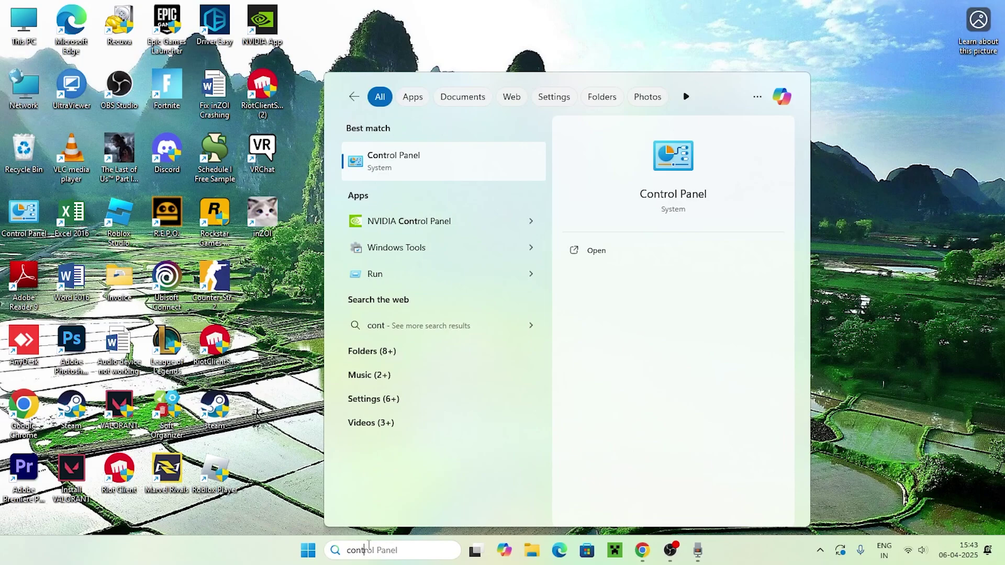
click(438, 149)
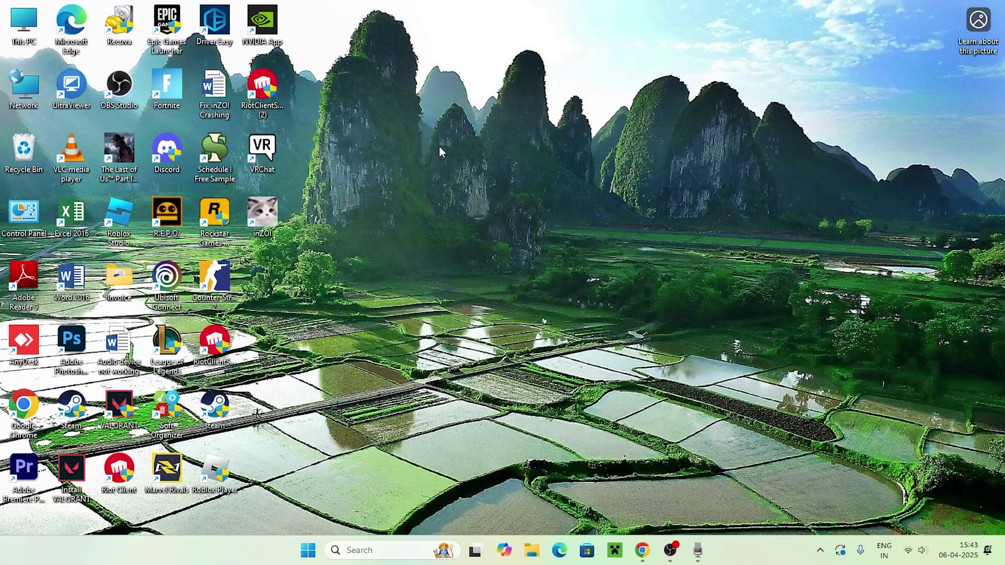
click(346, 152)
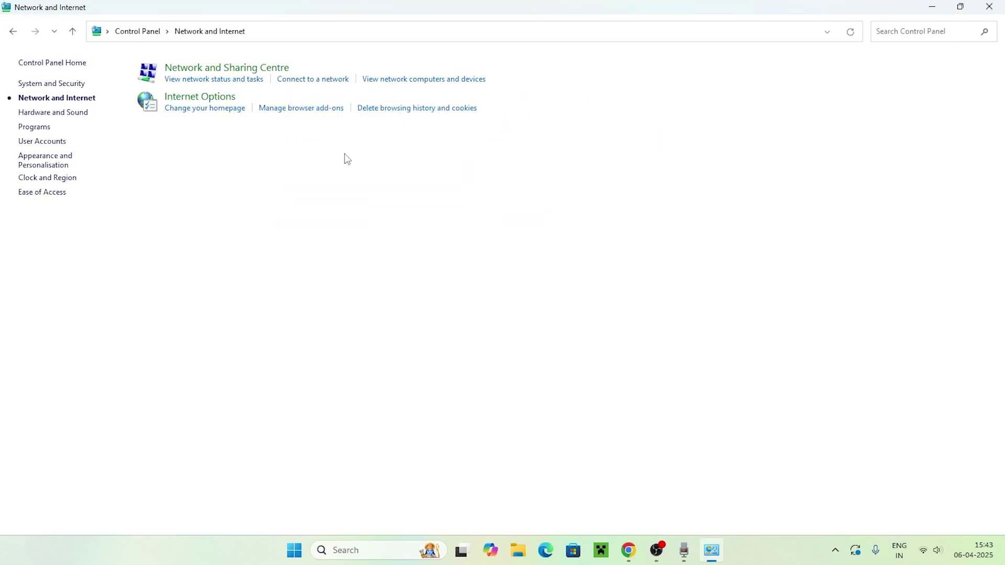
click(201, 73)
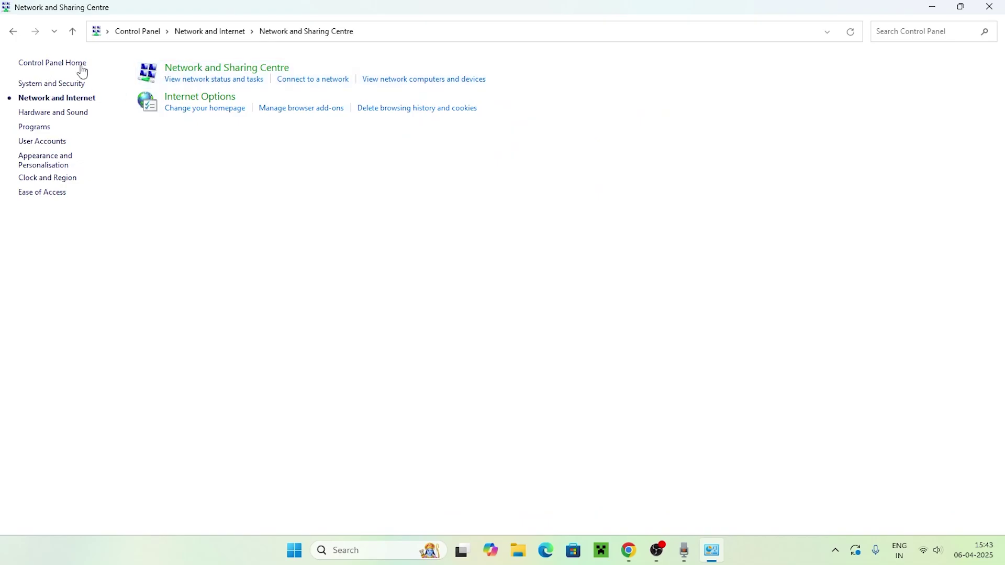
click(53, 86)
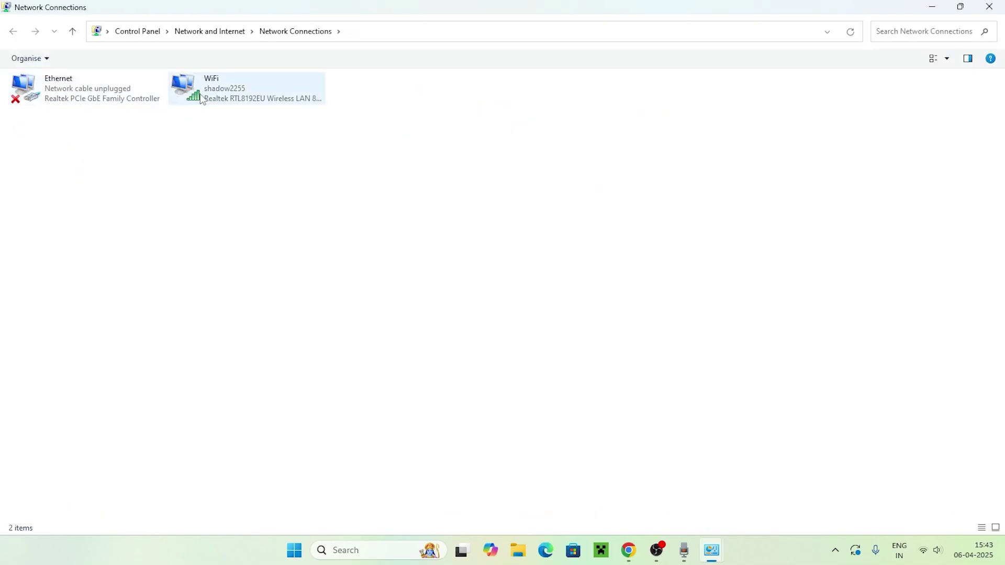
Step: Open the WiFi adapter's properties and select Internet Protocol Version 4 (TCP/IPv4)
click(205, 101)
right_click(205, 100)
click(250, 229)
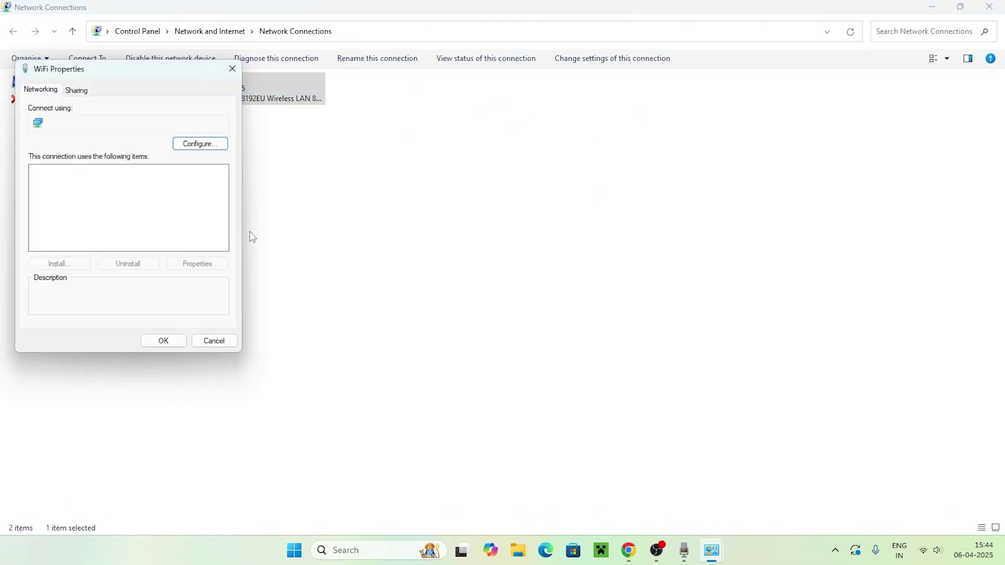
click(149, 205)
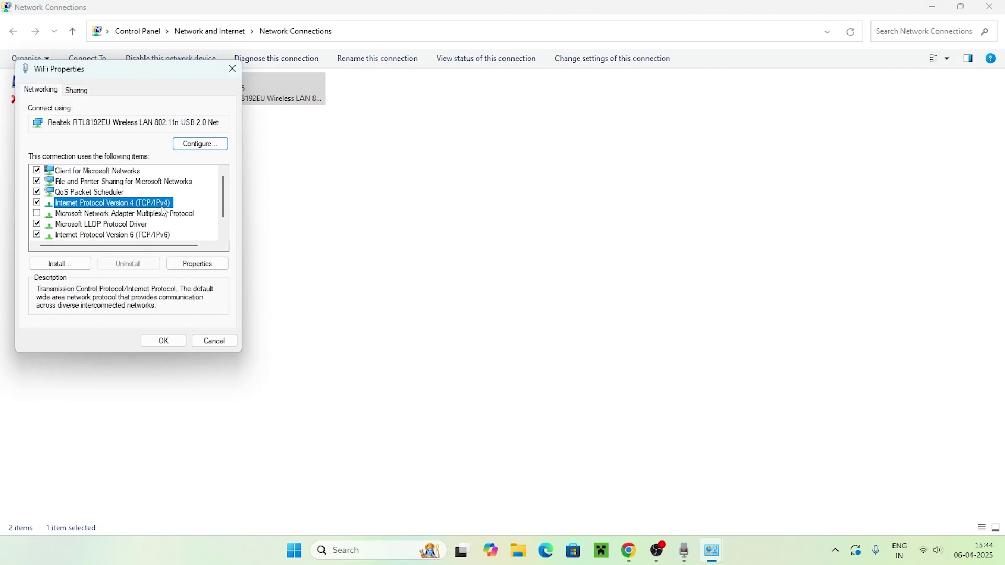
Step: Set IPv4 DNS servers to preferred 1.1.1.1 and alternate 1.0.0.1, then close the dialog
click(194, 266)
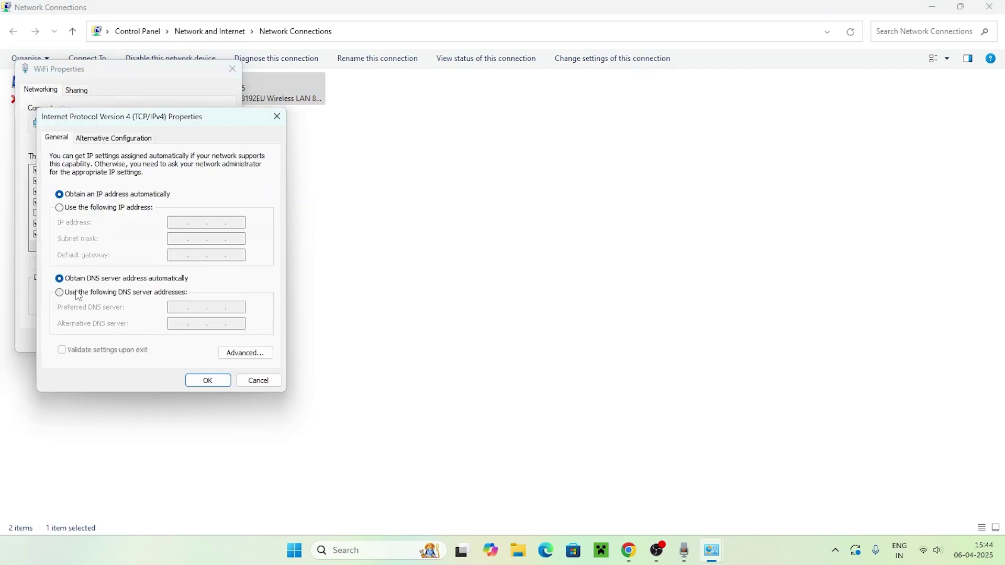
click(60, 293)
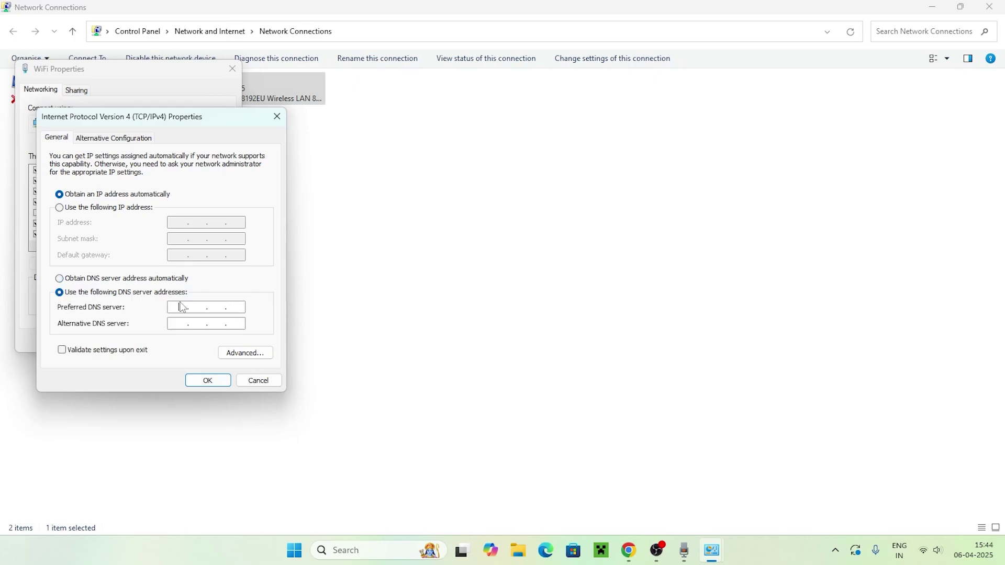
text(1.1.1.1)
click(176, 321)
text(1.0.0.1)
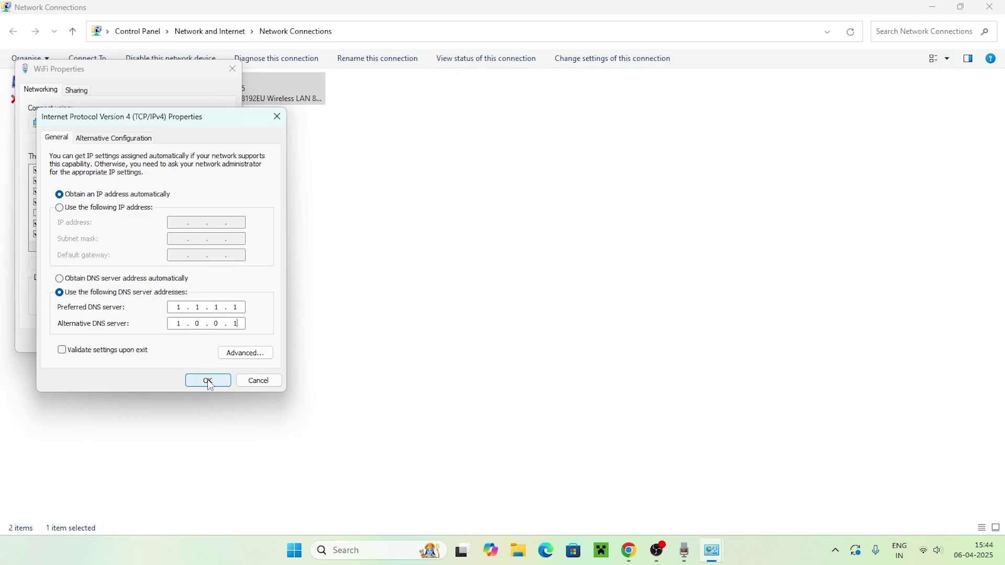
click(256, 382)
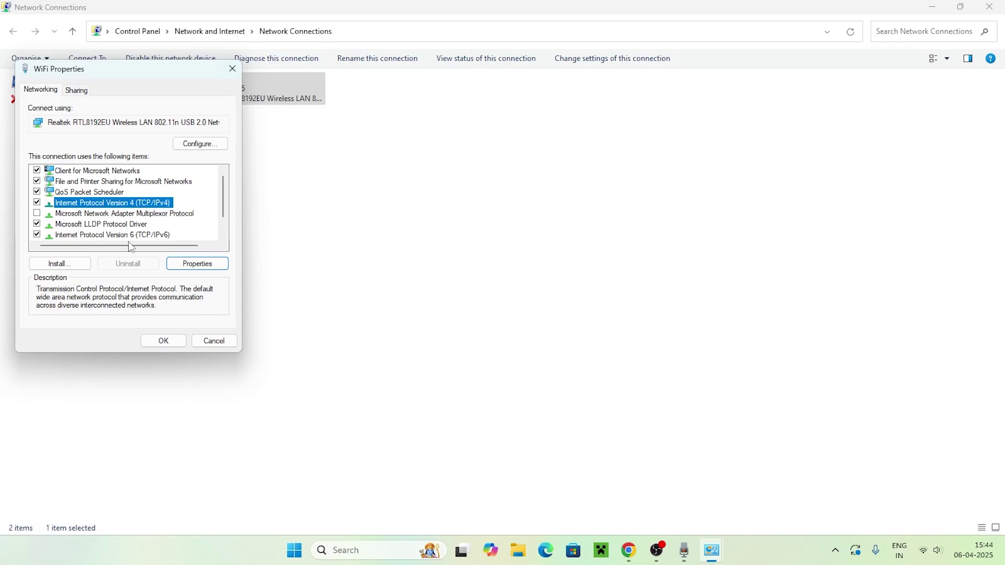
Step: Set the WiFi IPv4 DNS back to obtain the server address automatically
double_click(137, 203)
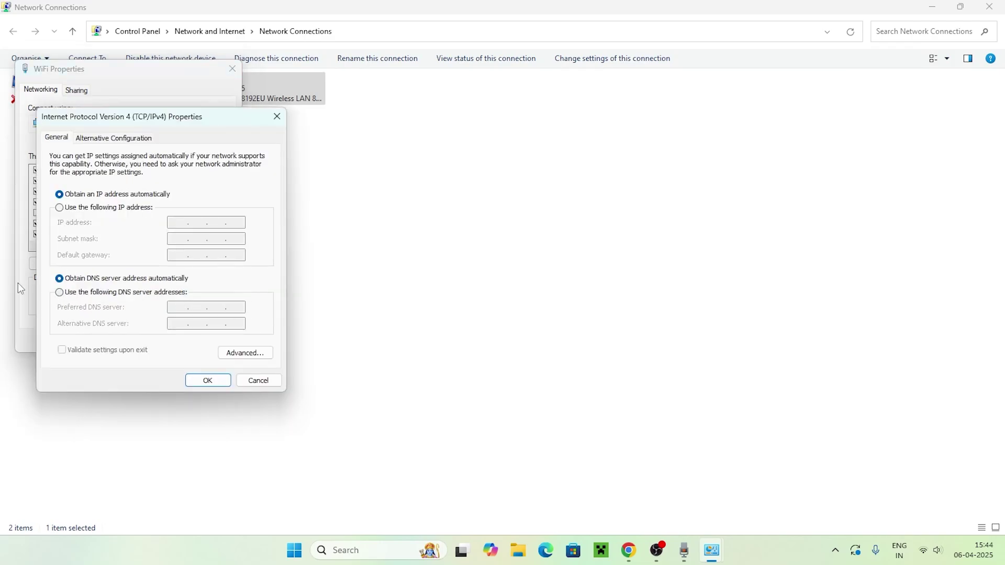
click(60, 292)
click(61, 279)
click(208, 379)
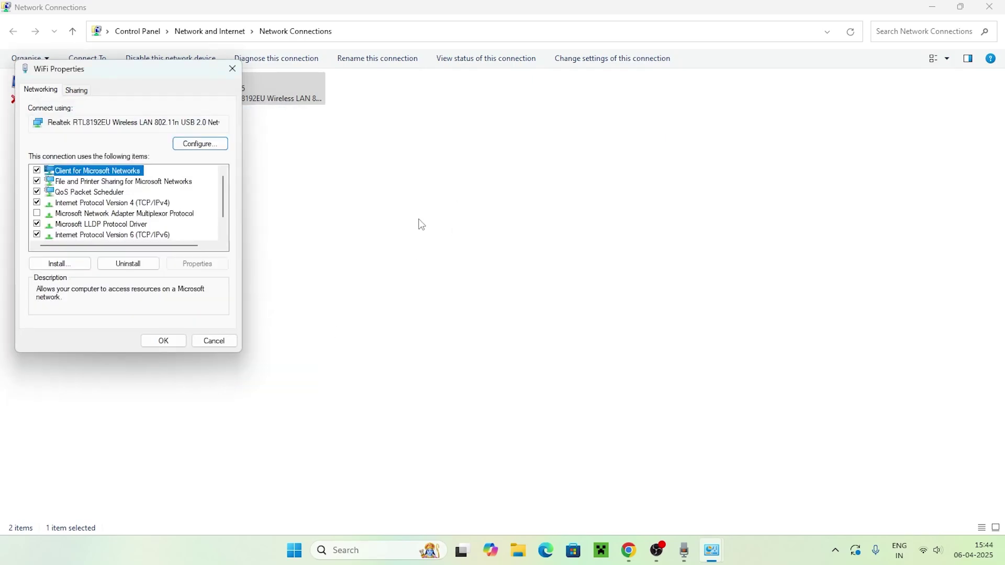
Step: Close the WiFi properties and the Control Panel window to the desktop
click(163, 342)
key(alt+Left)
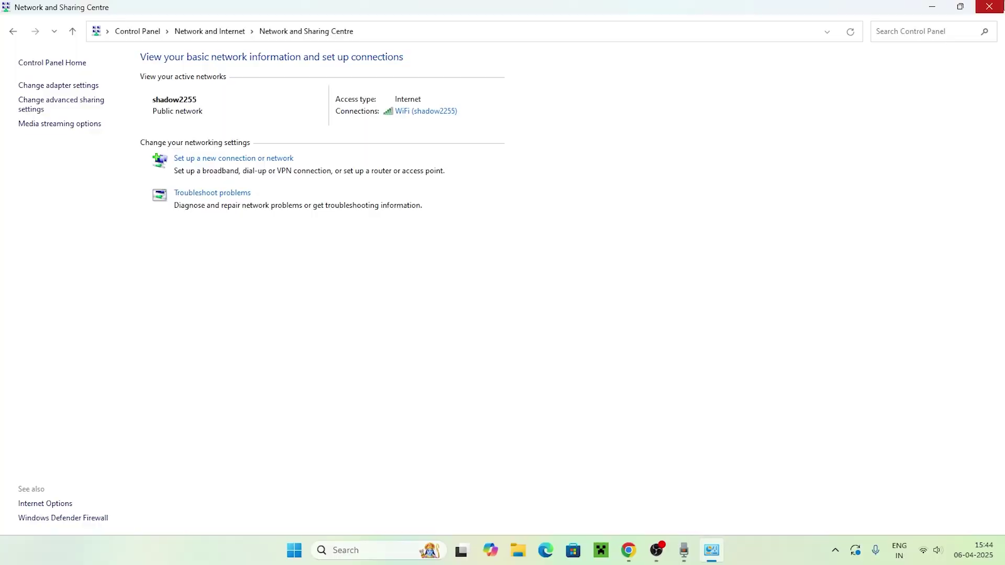
key(alt+F4)
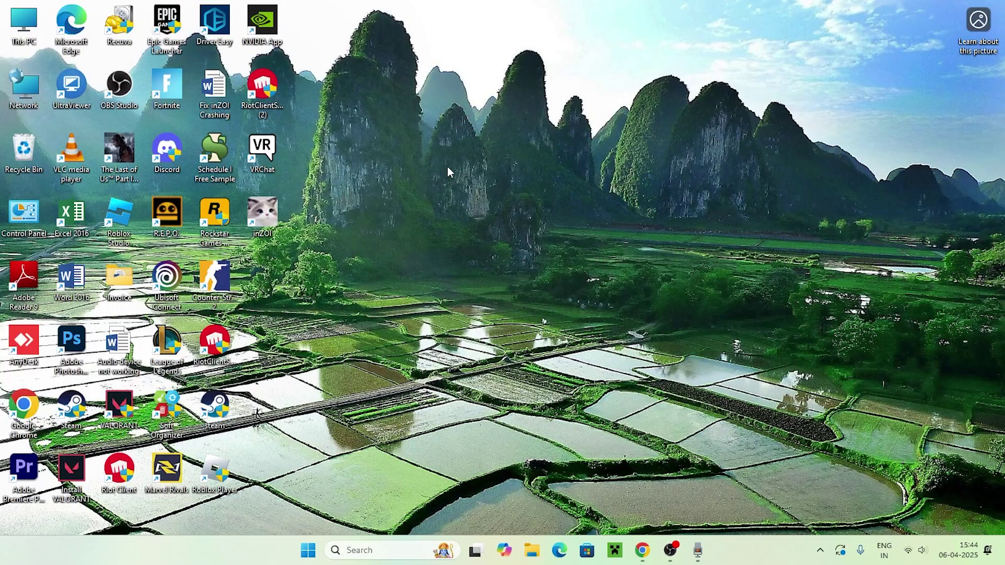